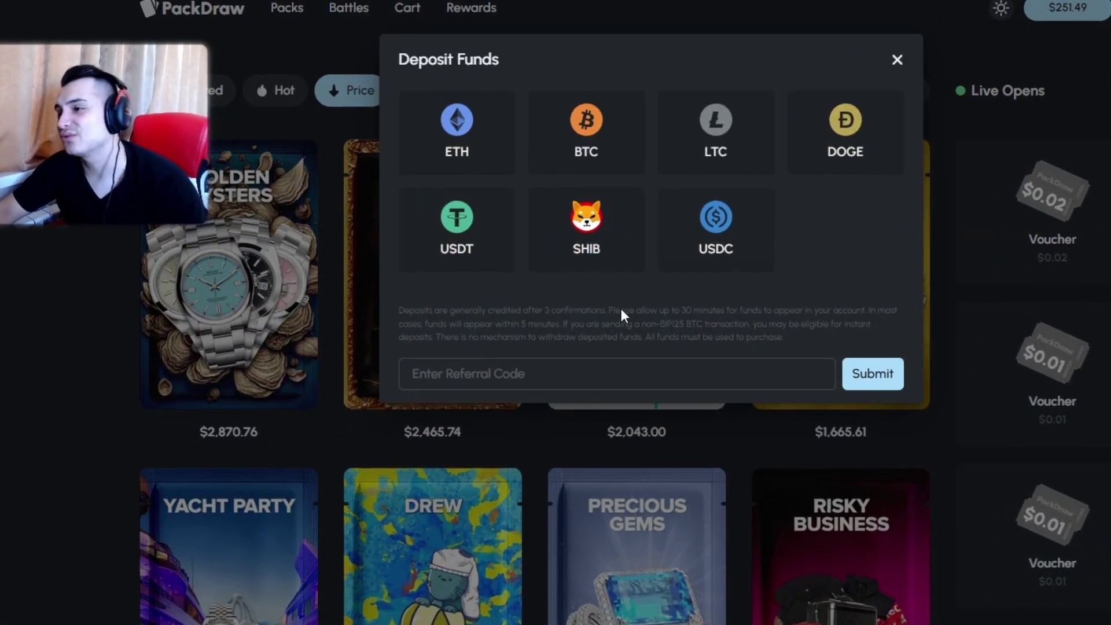
Enter a referral code in the Deposit Funds window's referral field.
click(531, 373)
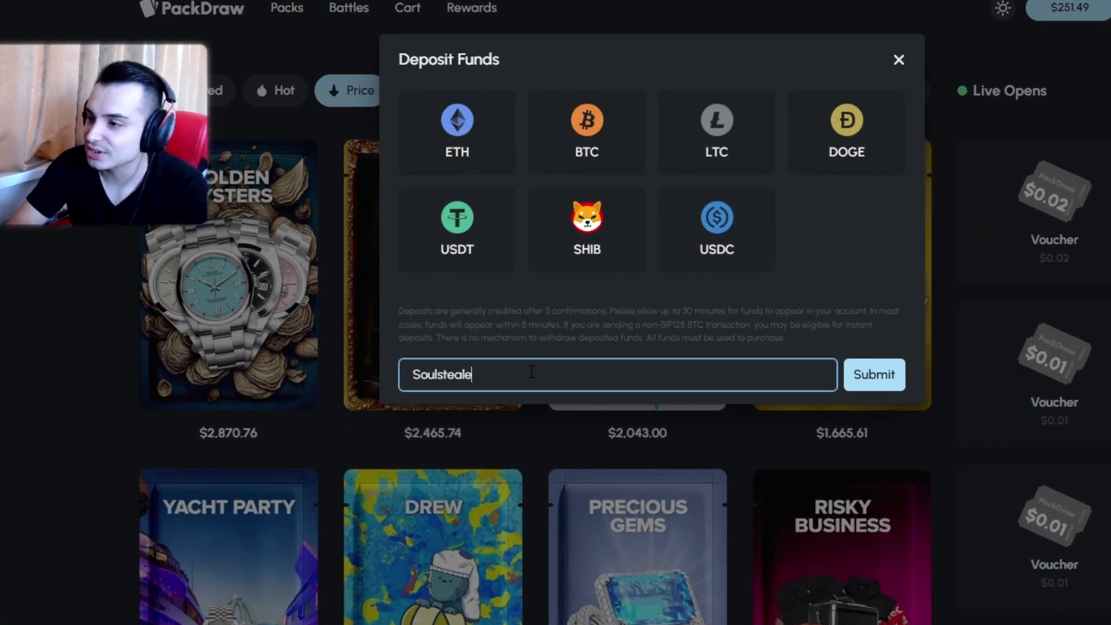
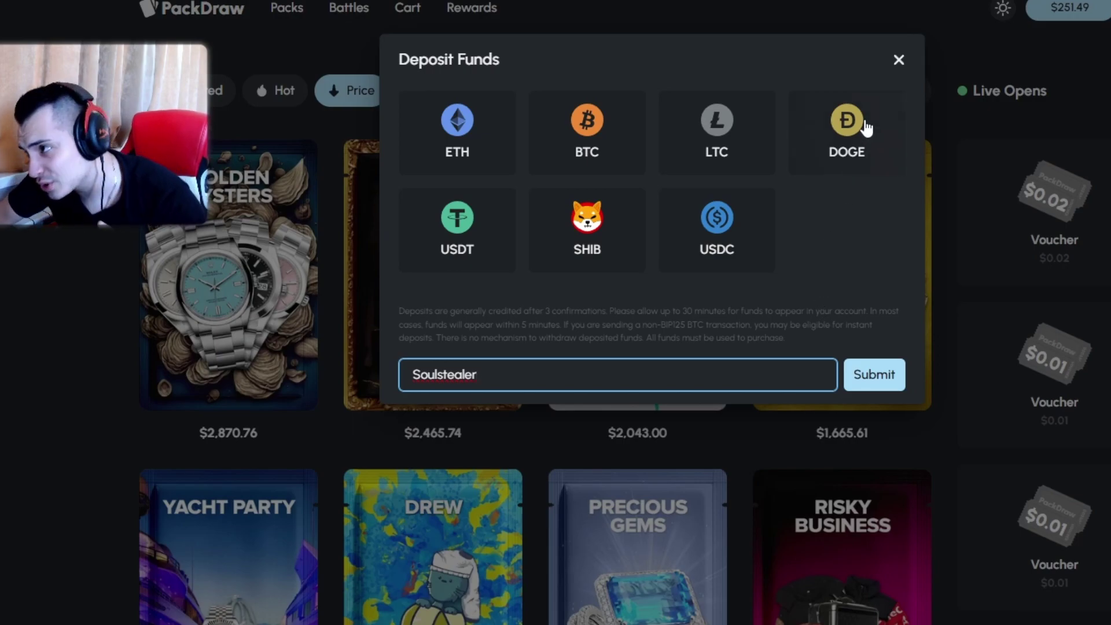
Close the deposit window and start a new 2 vs 2 team battle.
click(899, 61)
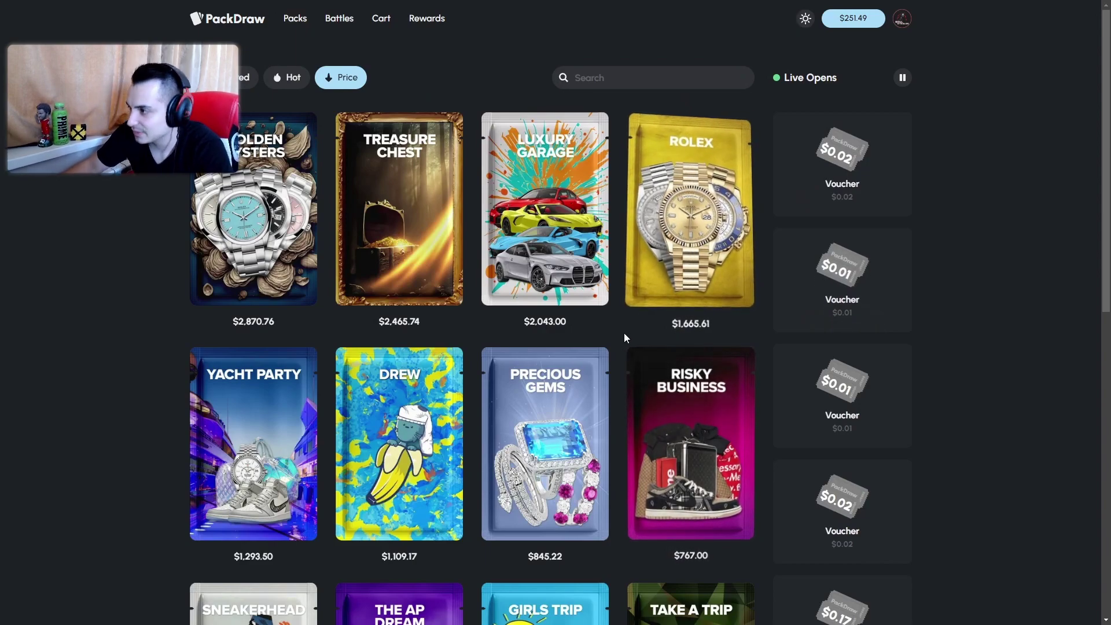
scroll(643, 328, down, 2)
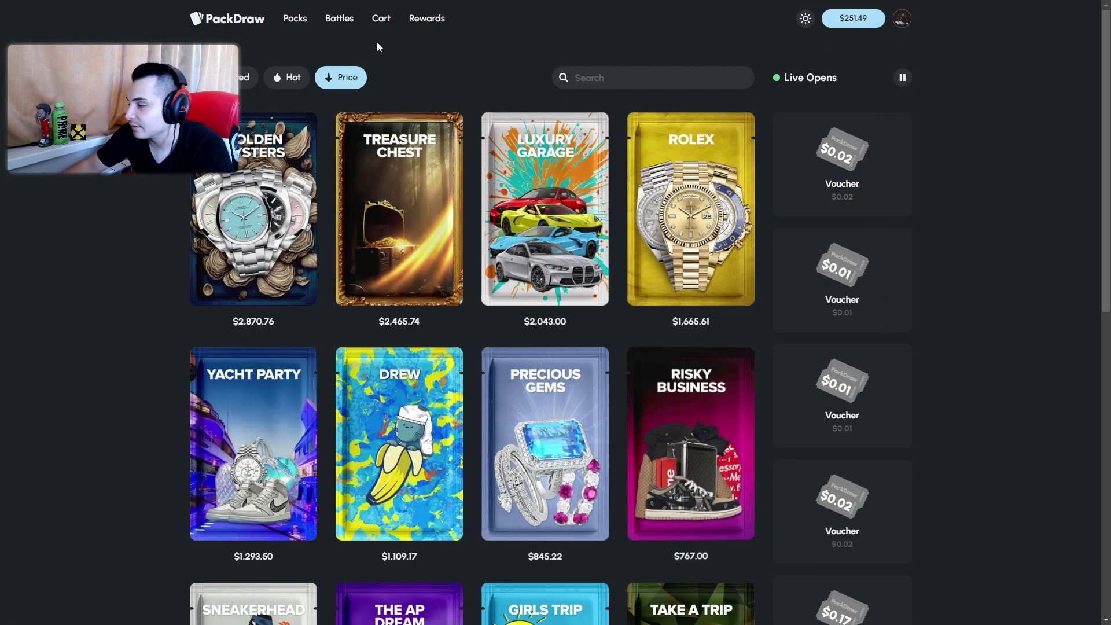
click(339, 19)
click(724, 77)
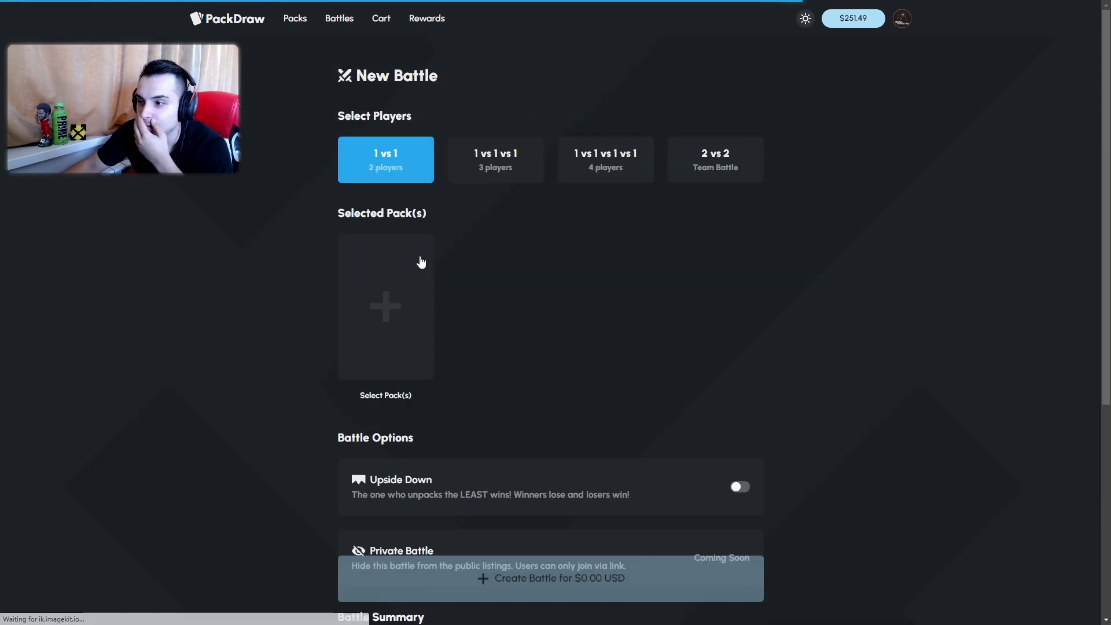
click(715, 159)
Add the Secure the Bag, Enlarge and Click Cushion packs and create the $46.95 battle.
click(386, 308)
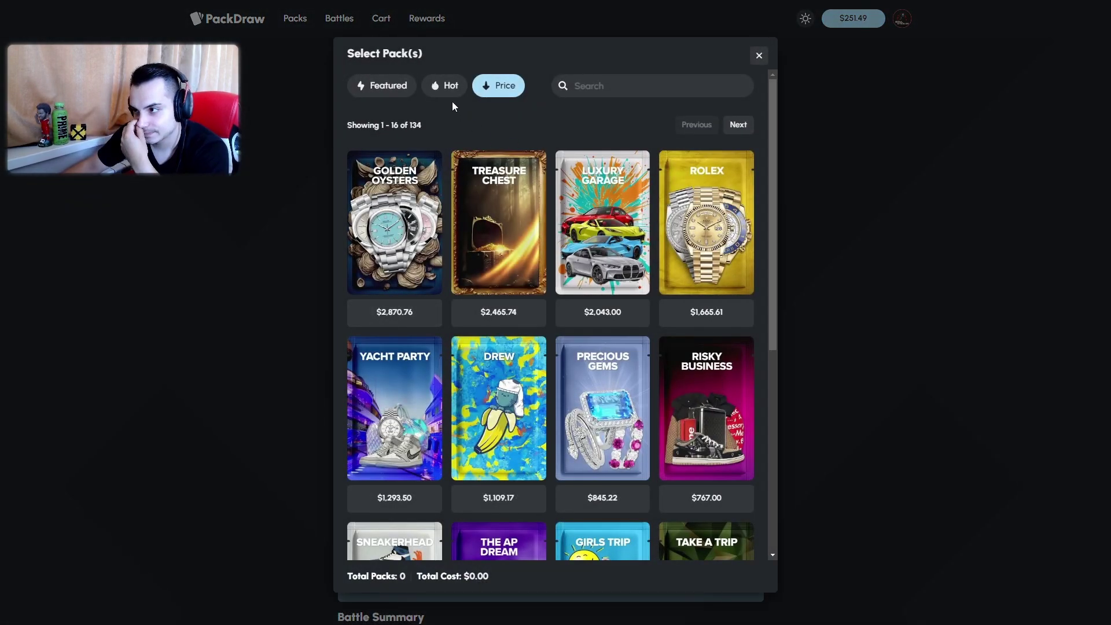
click(508, 96)
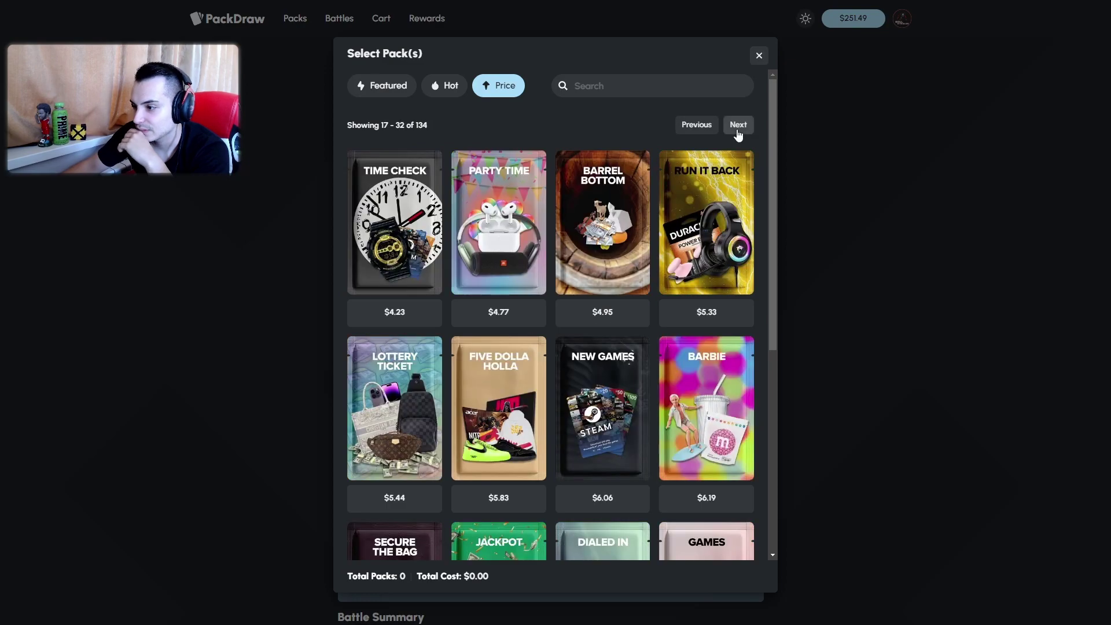
scroll(624, 388, down, 3)
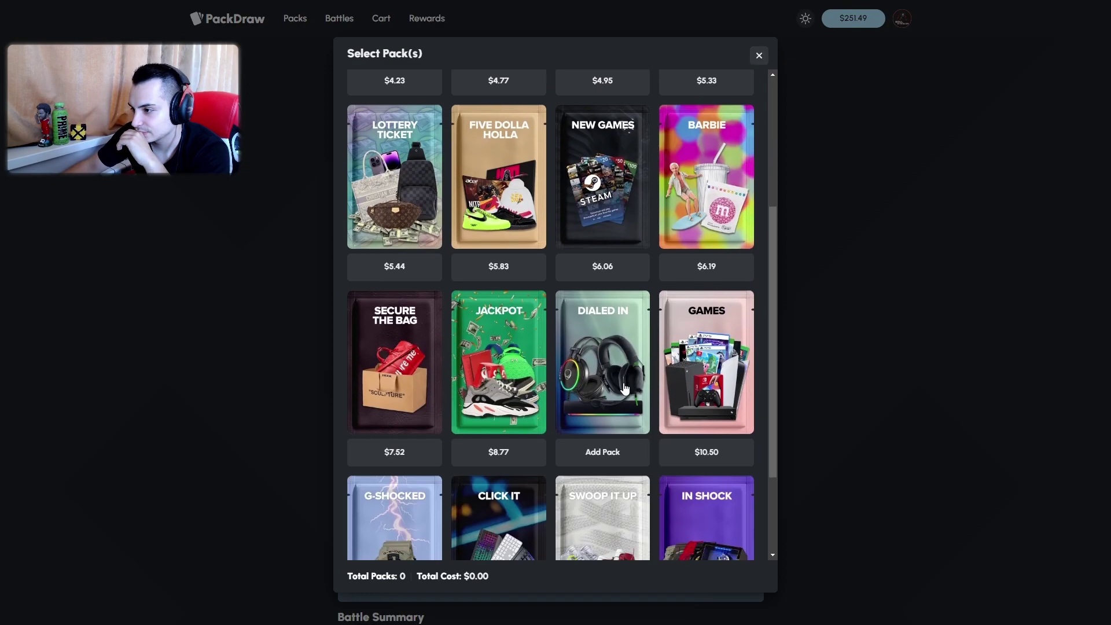
scroll(653, 365, down, 3)
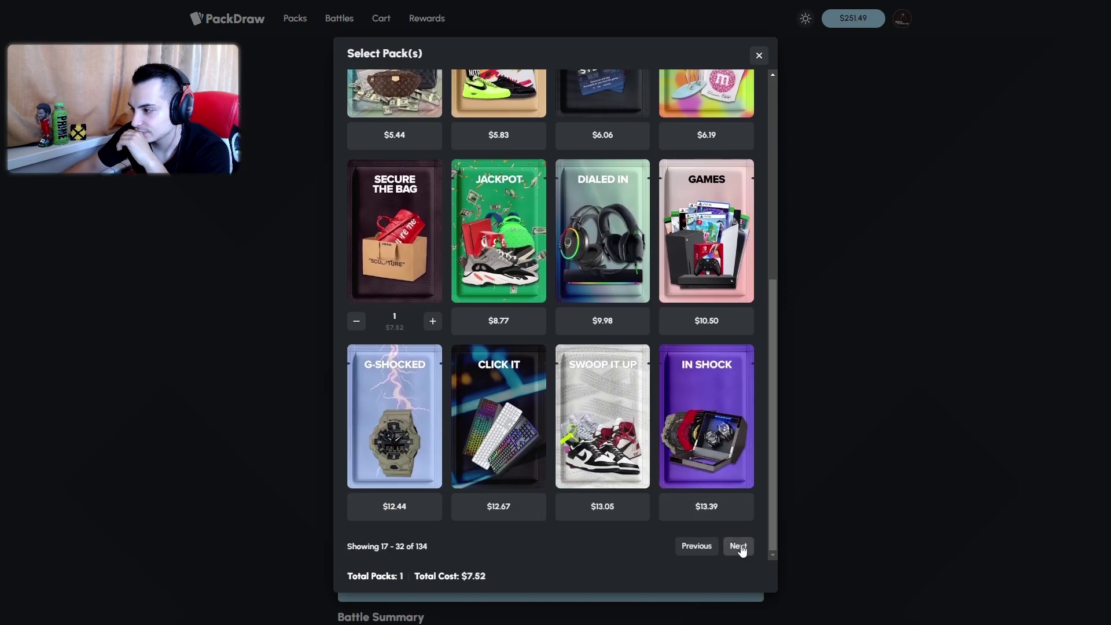
click(739, 546)
scroll(507, 474, up, 3)
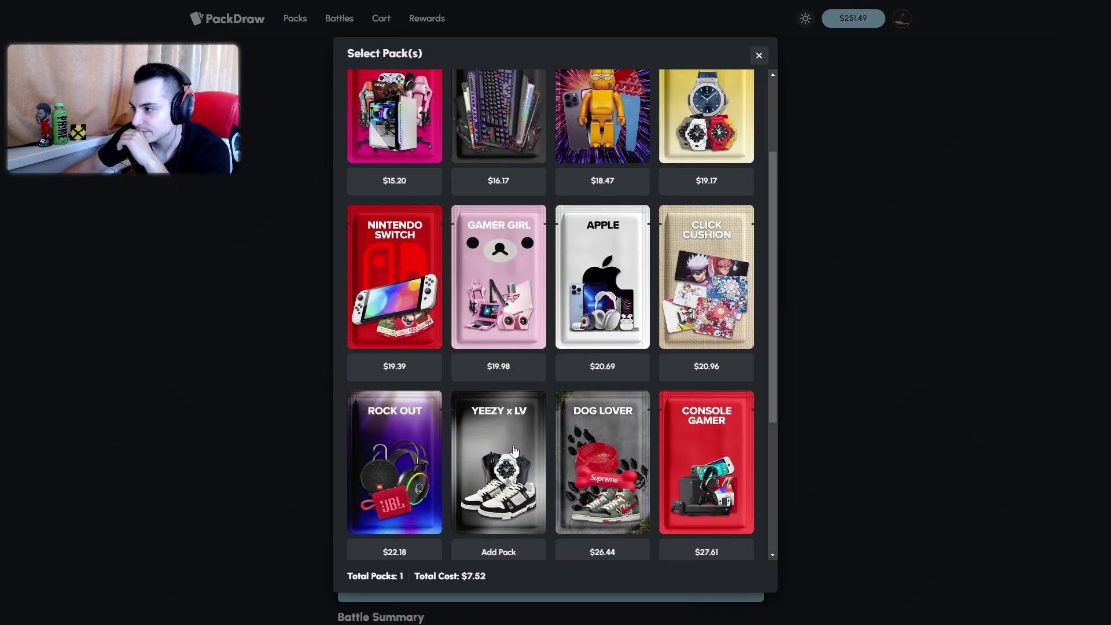
scroll(514, 450, up, 3)
scroll(556, 417, down, 1)
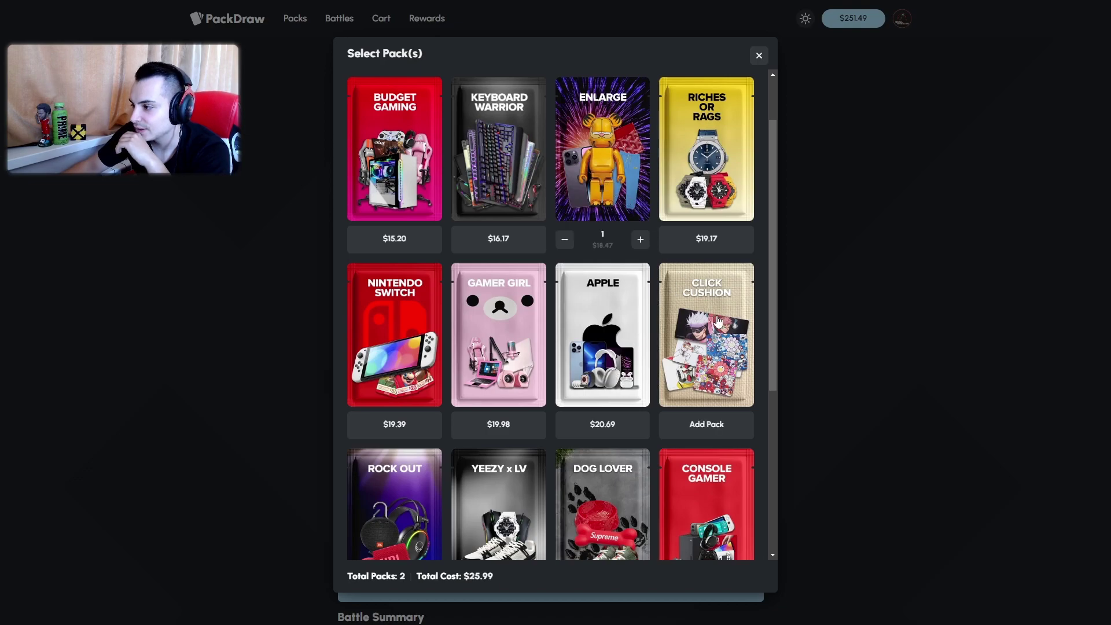
click(707, 423)
click(946, 322)
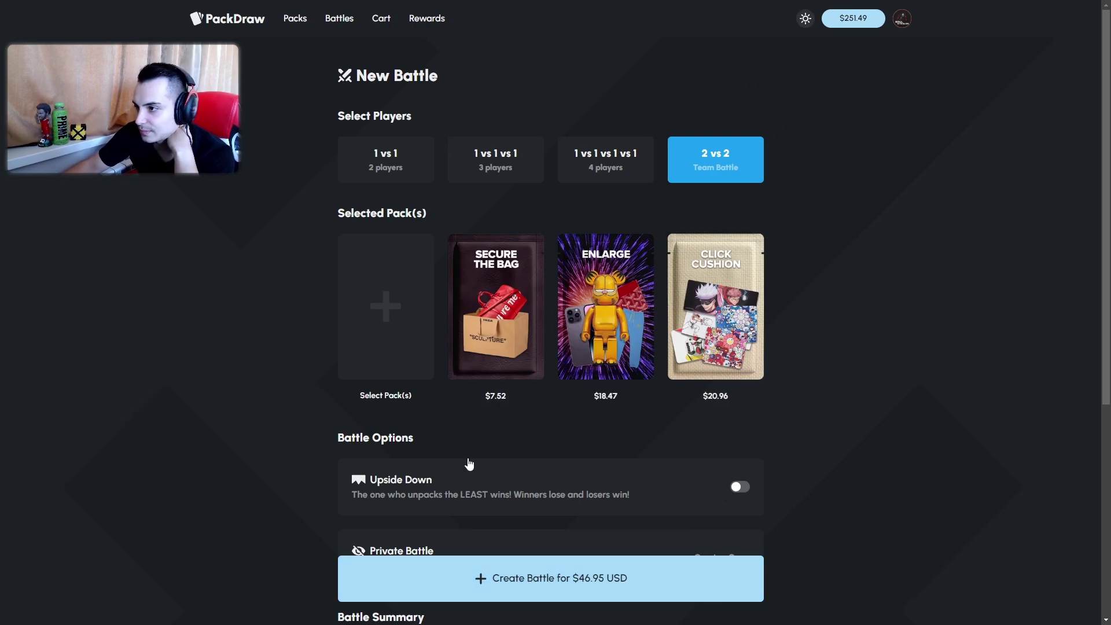
scroll(469, 463, down, 1)
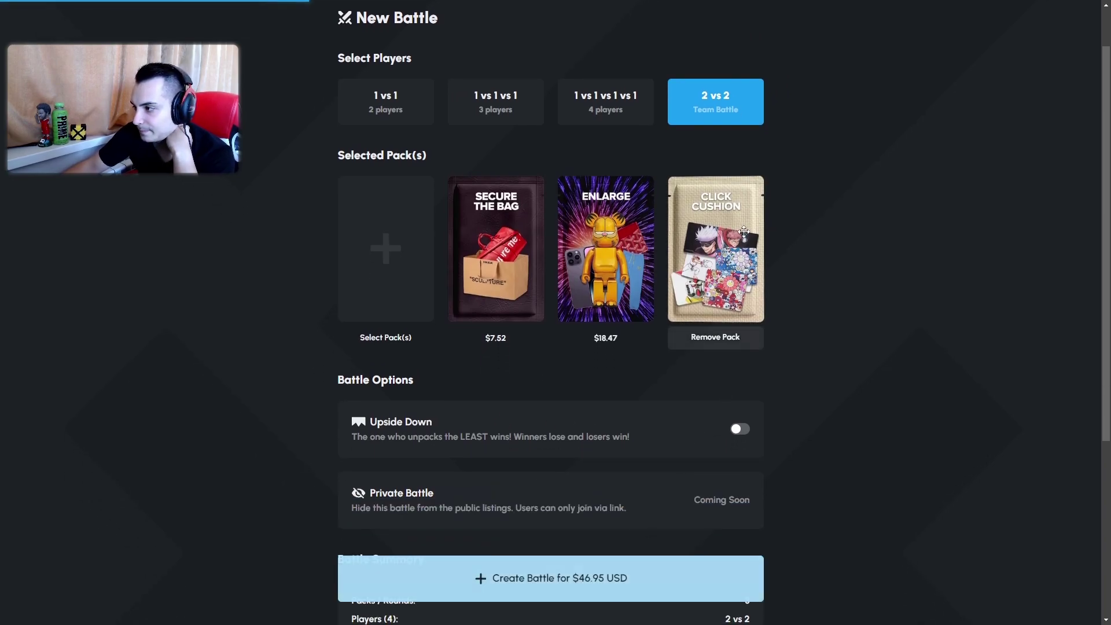
click(461, 360)
Summon bots into the two empty team slots of the battle.
click(645, 360)
click(826, 360)
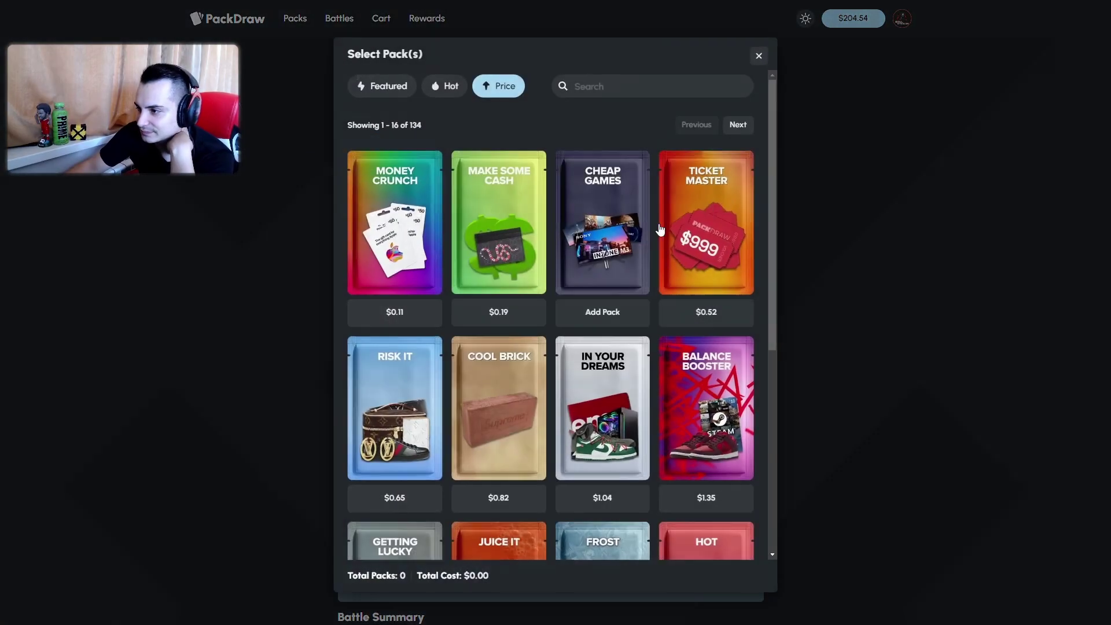
Add the Apple, Click Cushion and Yeezy x LV packs to the battle.
click(759, 59)
click(703, 177)
click(384, 311)
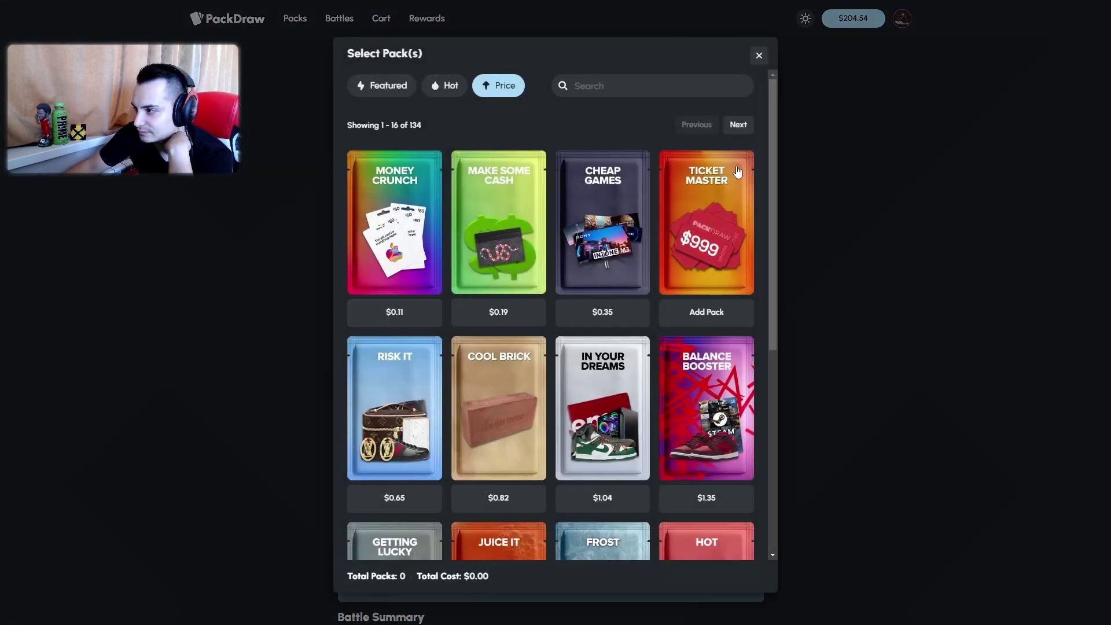
click(739, 125)
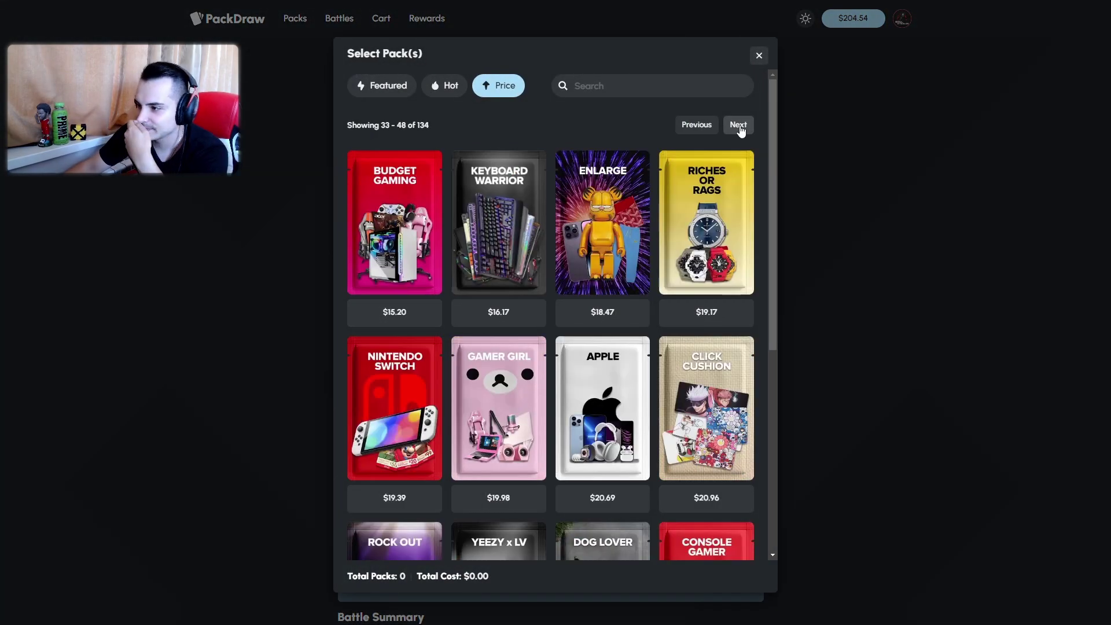
scroll(718, 342, down, 1)
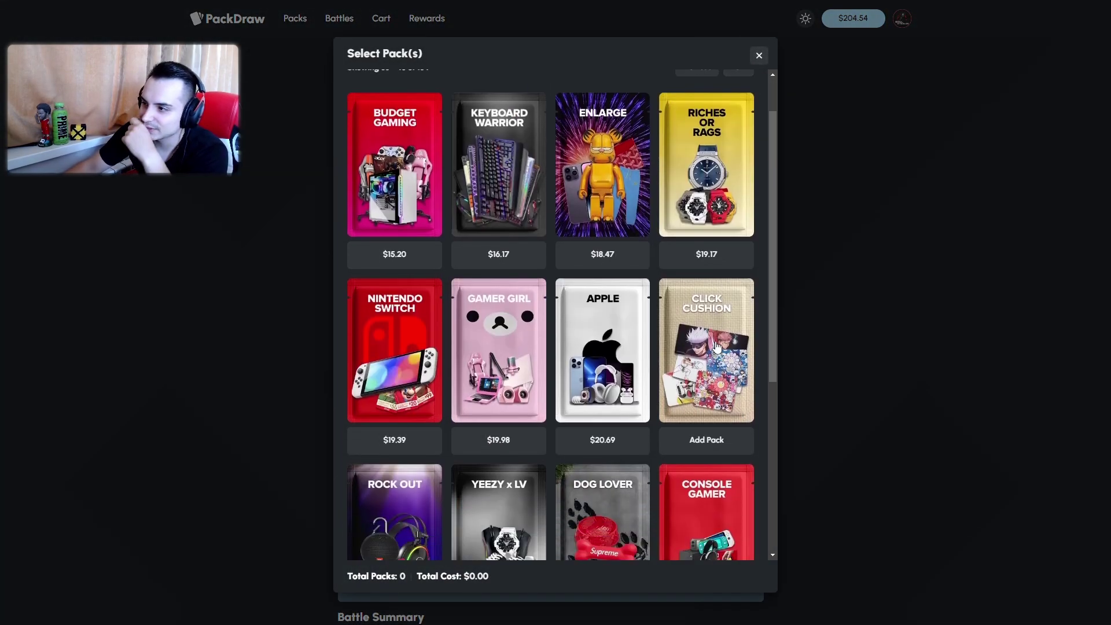
click(598, 348)
click(825, 429)
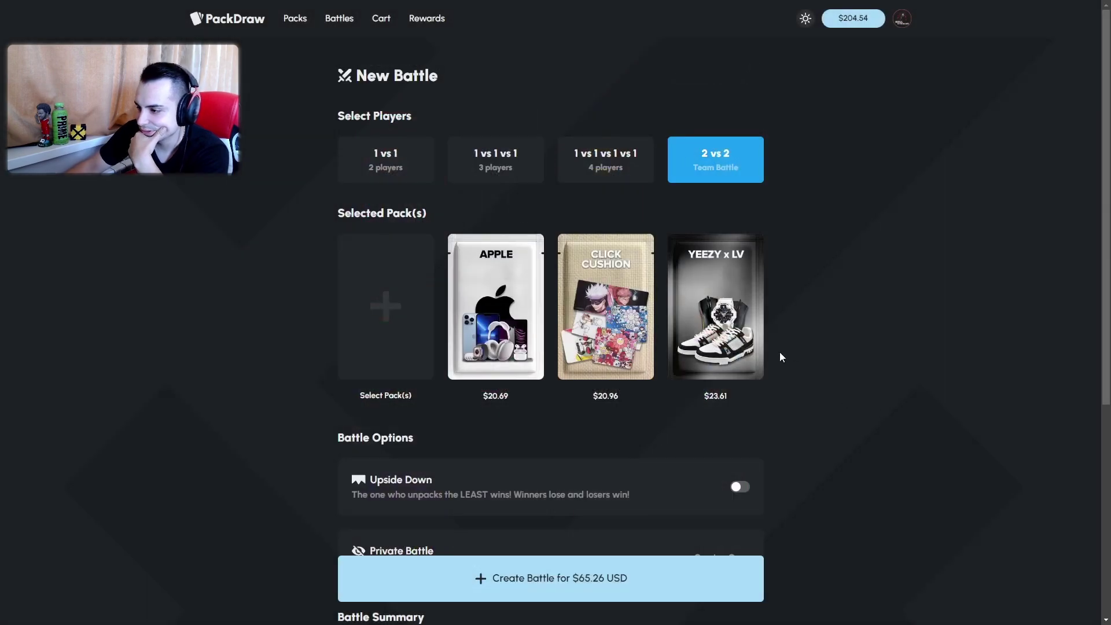
Create the $65.26 battle and summon bots into two empty slots.
click(580, 573)
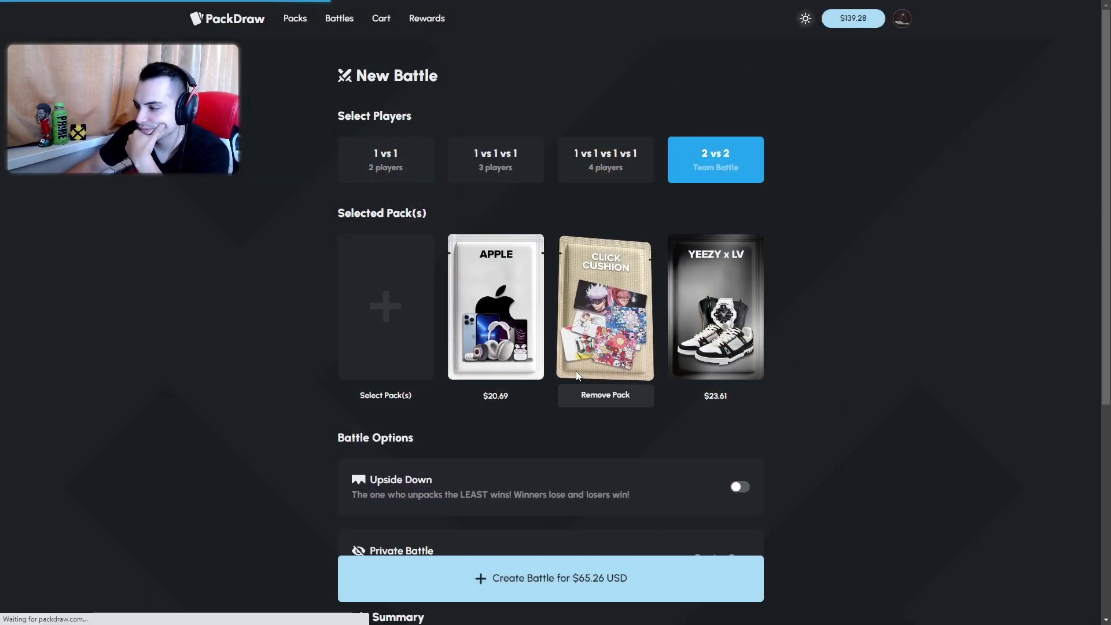
click(458, 362)
click(643, 363)
Summon a bot into the last empty slot and let all three rounds finish.
click(826, 362)
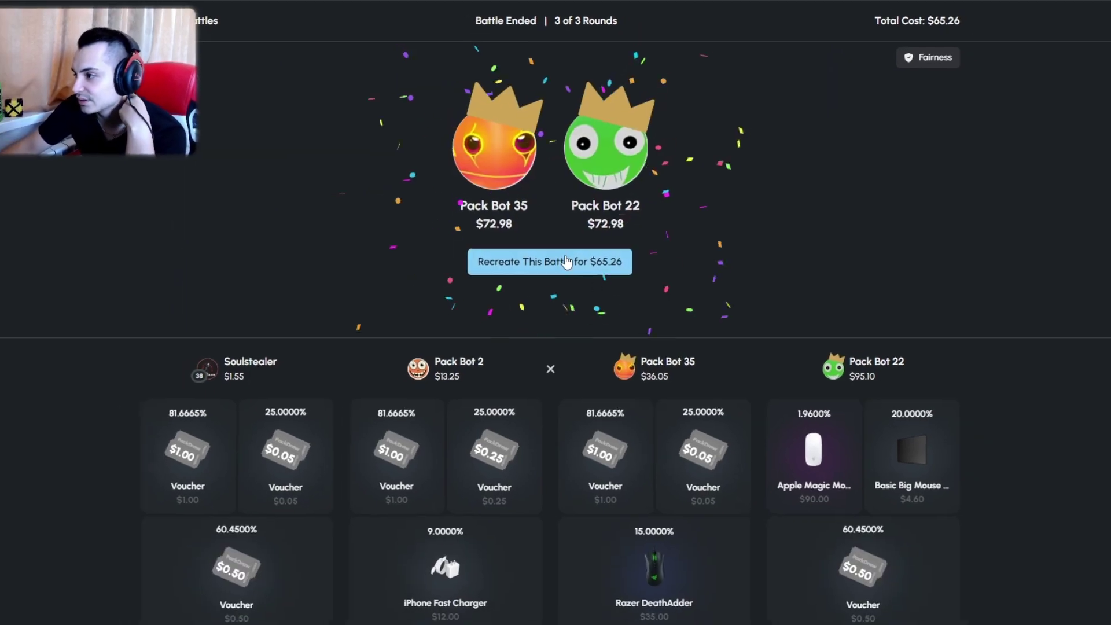
Leave the finished battle and start a new 2 vs 2 team battle.
click(425, 18)
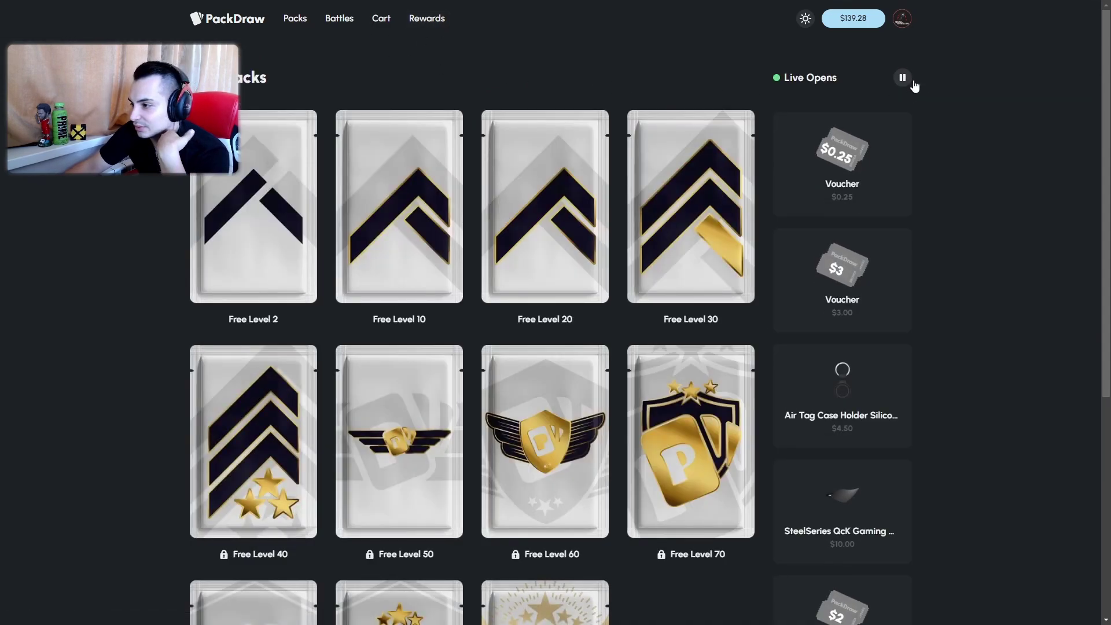
click(902, 18)
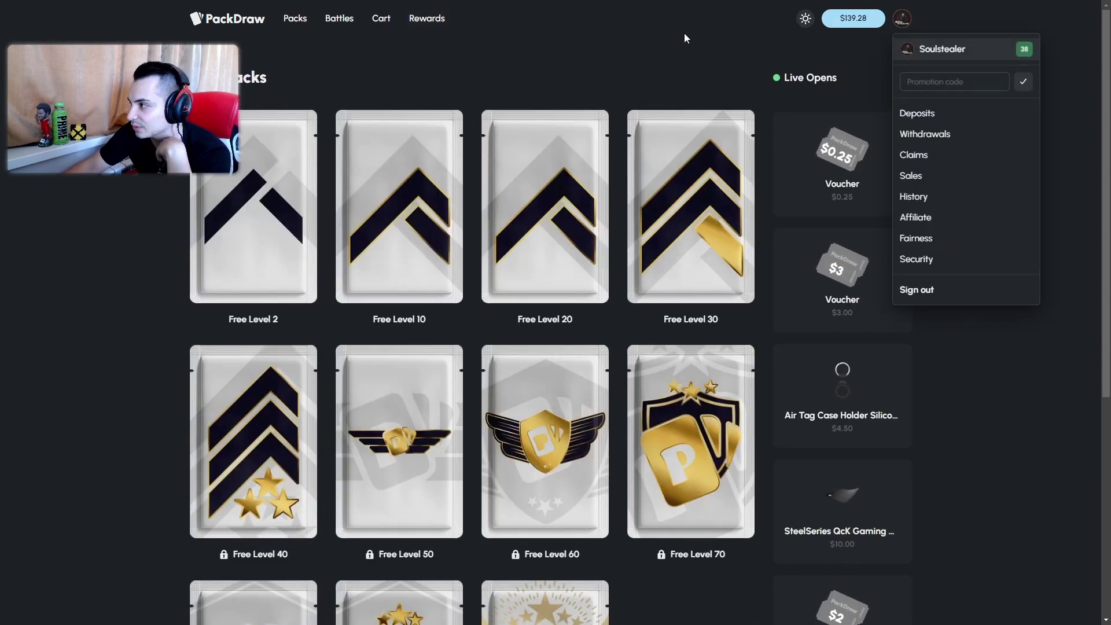
click(340, 18)
click(722, 77)
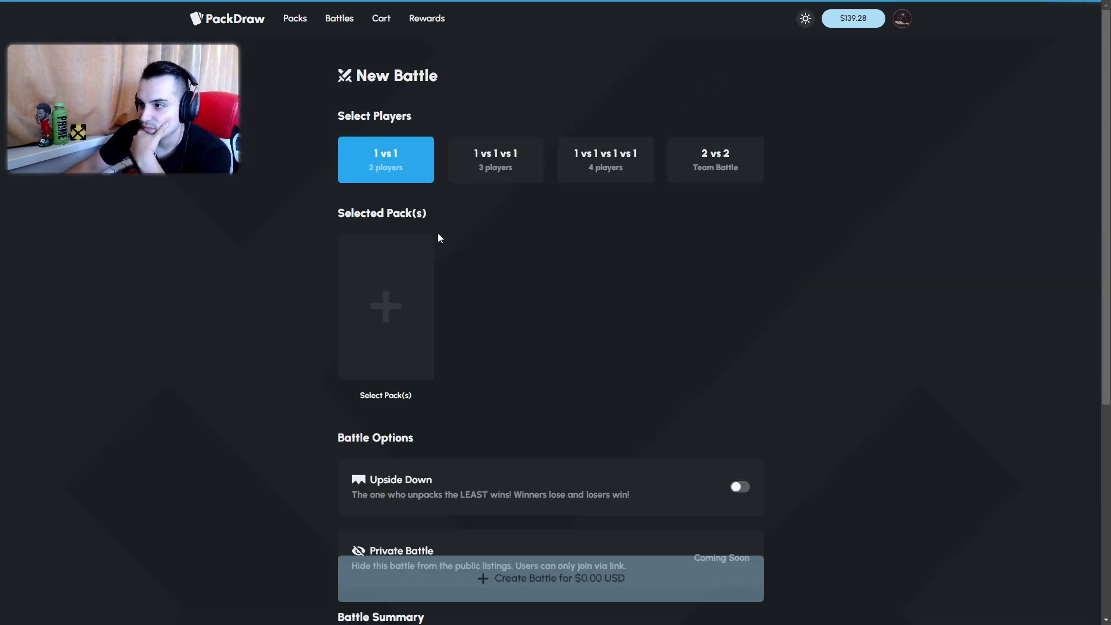
click(722, 170)
Add the Apple and Dog Lover packs and create the $47.13 battle.
click(386, 308)
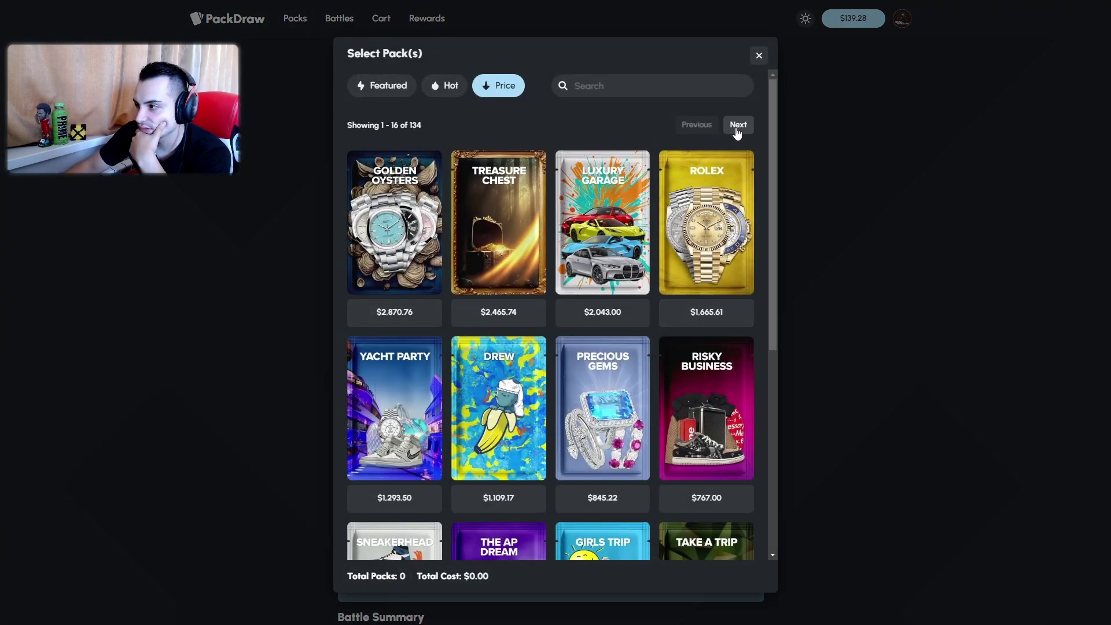
click(738, 128)
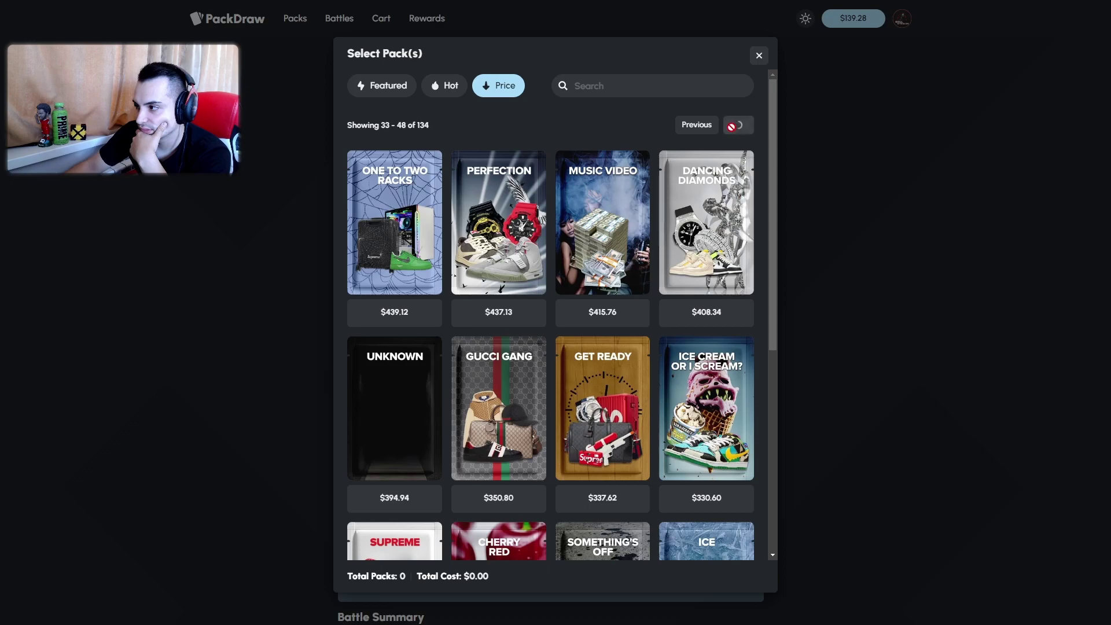
click(500, 86)
click(741, 125)
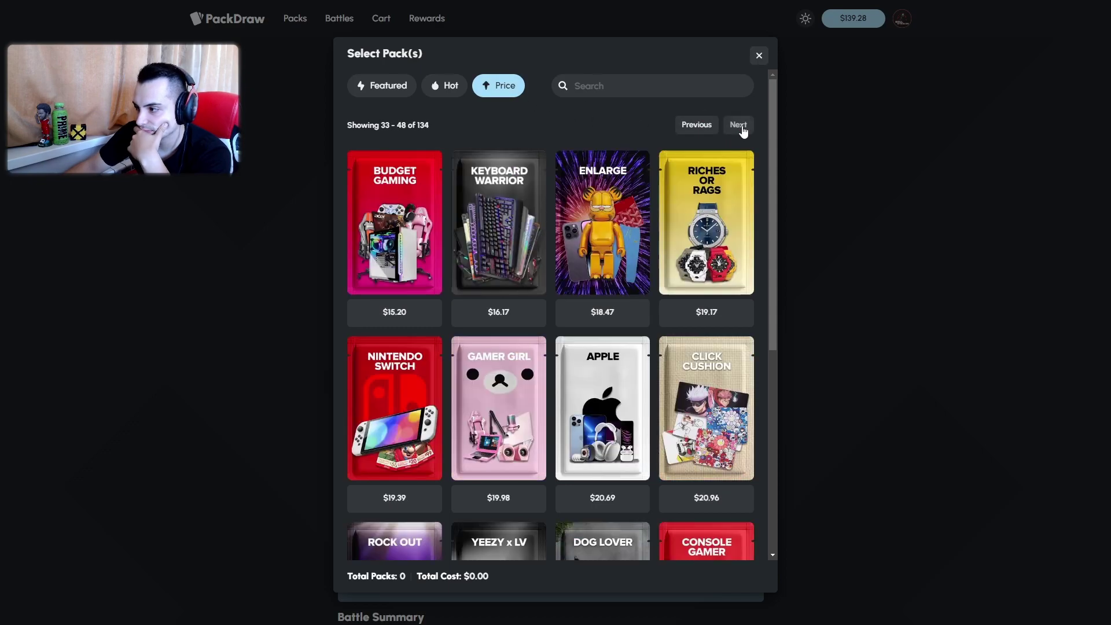
scroll(571, 287, down, 3)
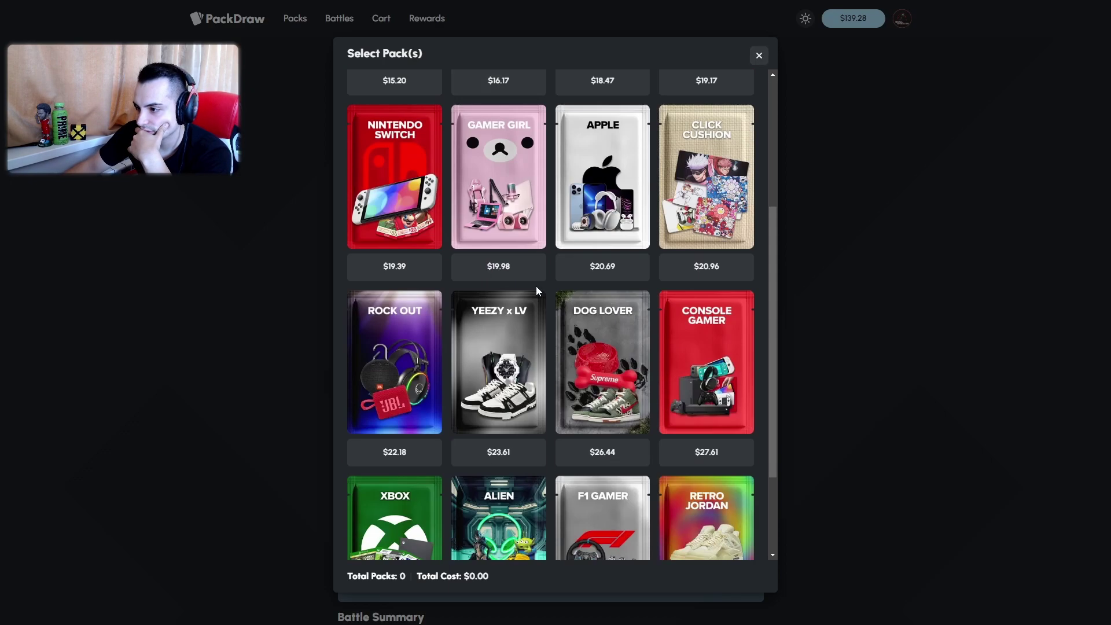
click(607, 181)
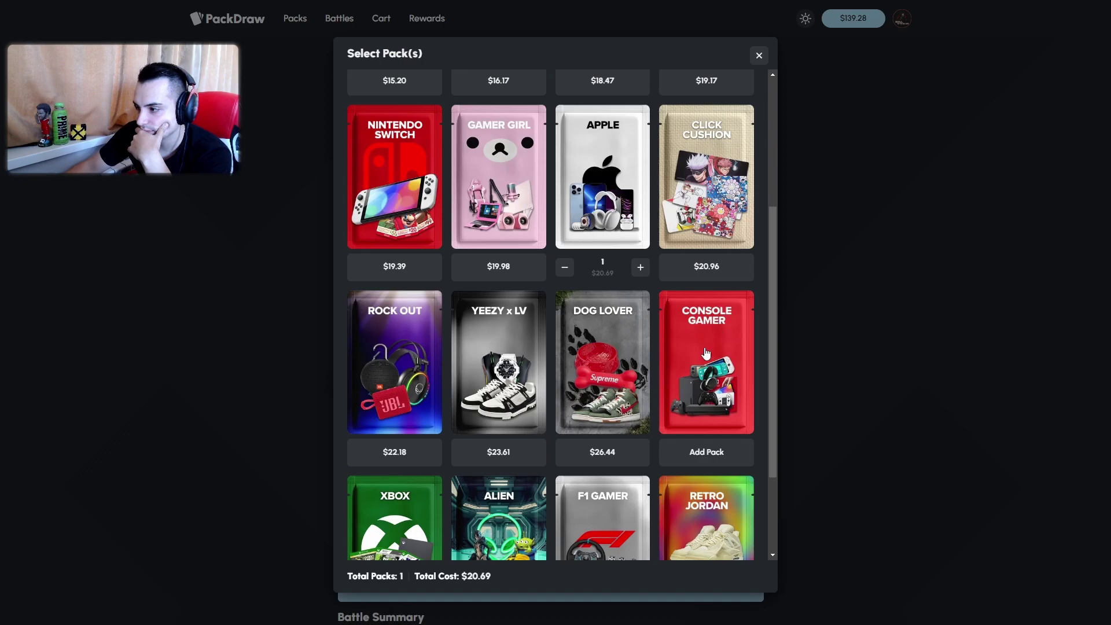
click(599, 396)
click(759, 55)
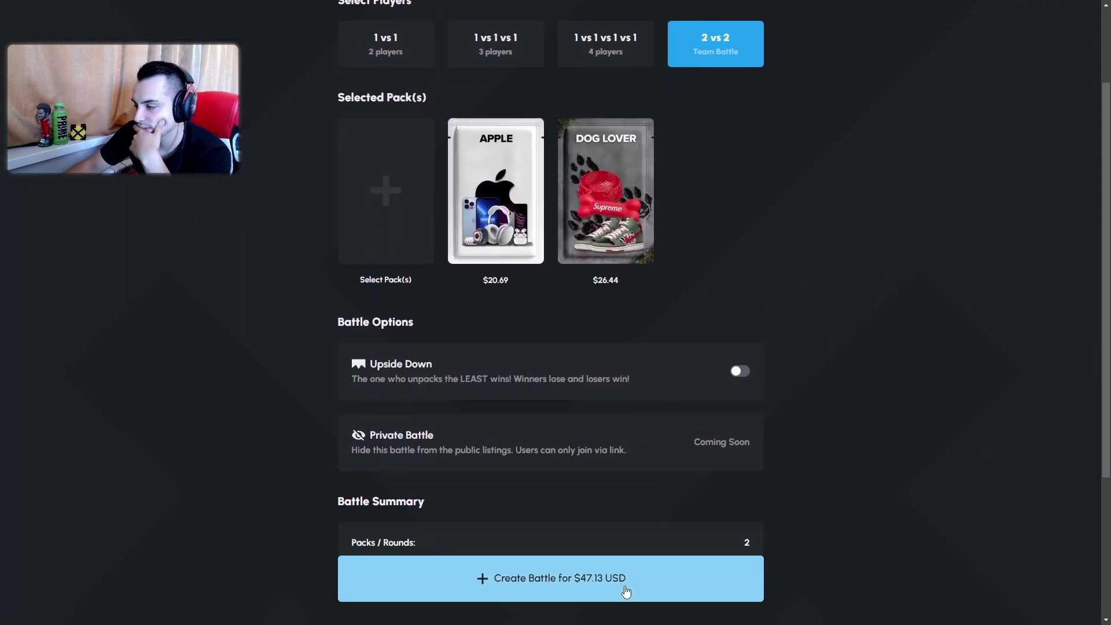
click(626, 592)
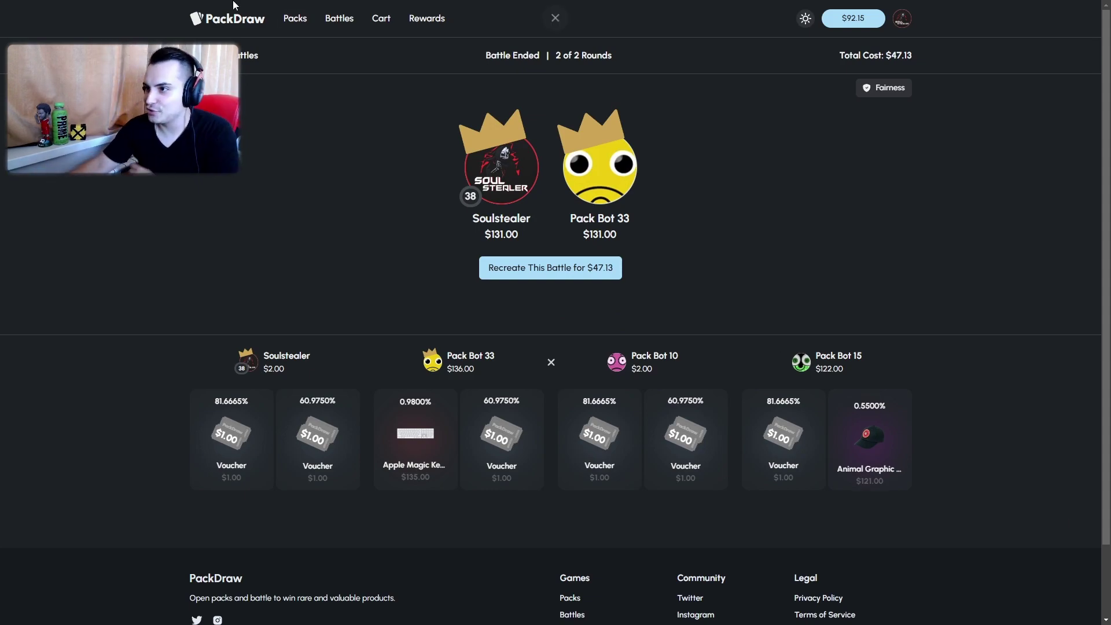
Recreate the finished Apple and Dog Lover battle for $47.13.
click(550, 268)
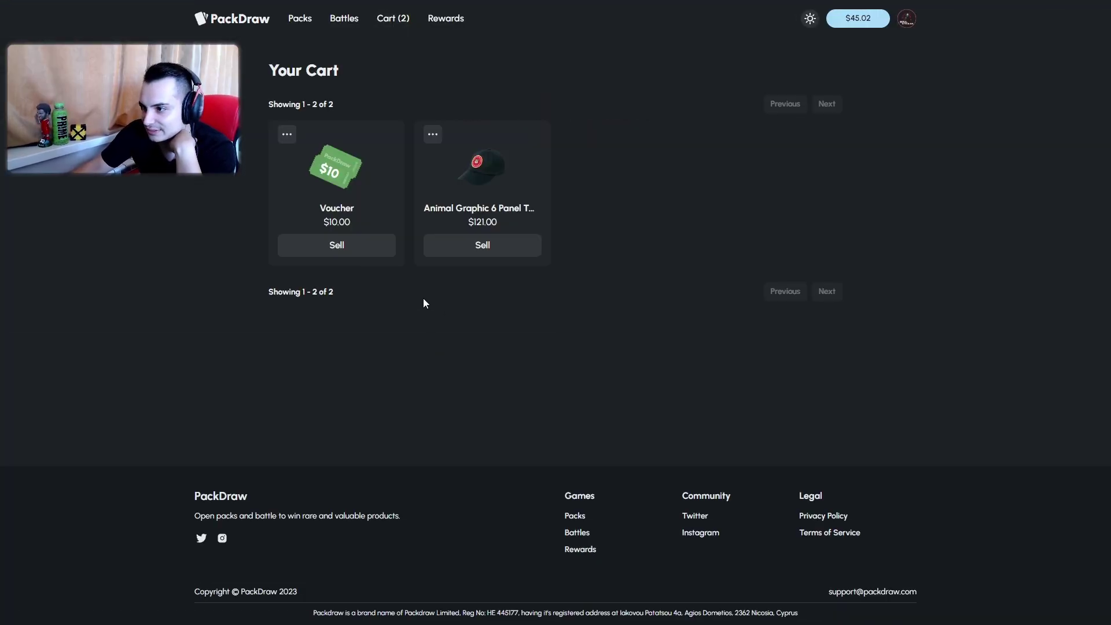
Sell the $10 voucher and Animal Graphic cap from the cart for $131.00.
click(403, 97)
click(699, 69)
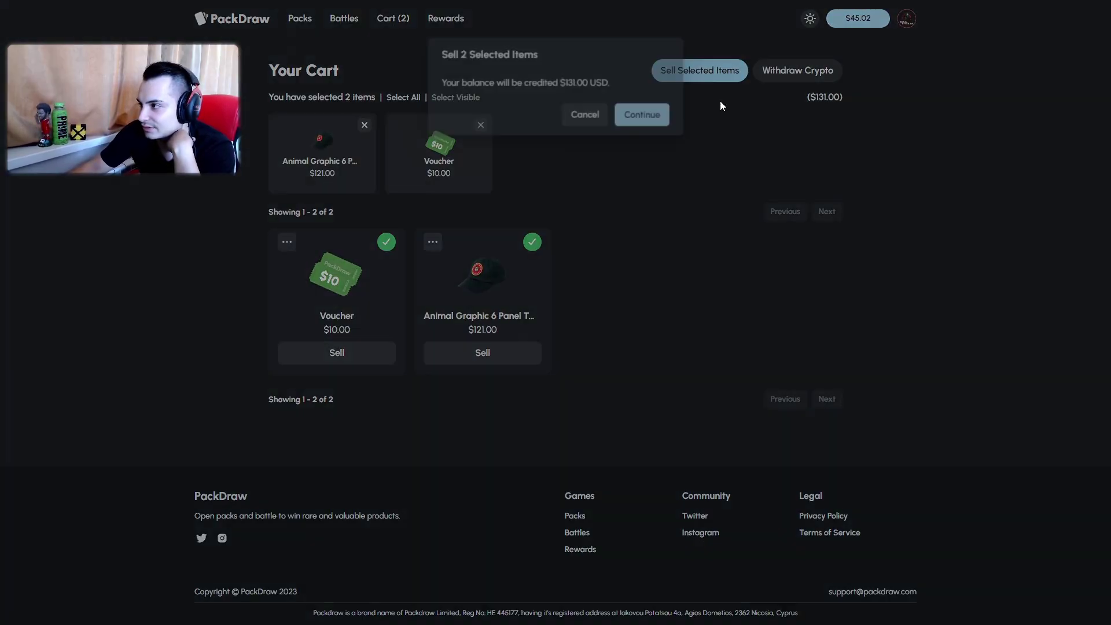
click(643, 114)
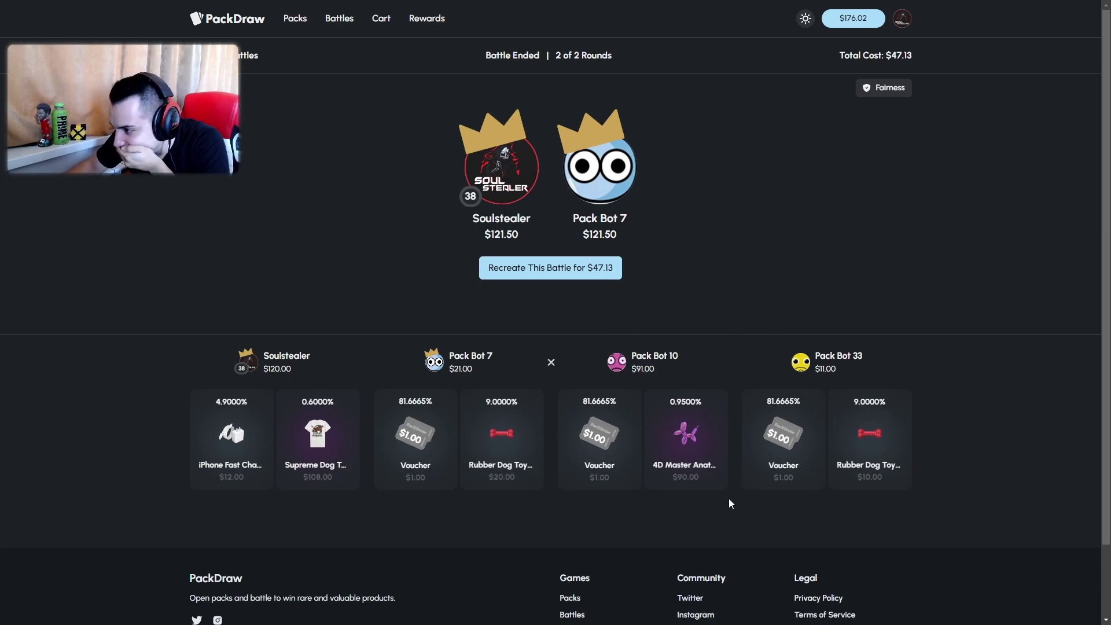
Recreate the Apple and Dog Lover battle and fill the empty slots with bots.
click(550, 268)
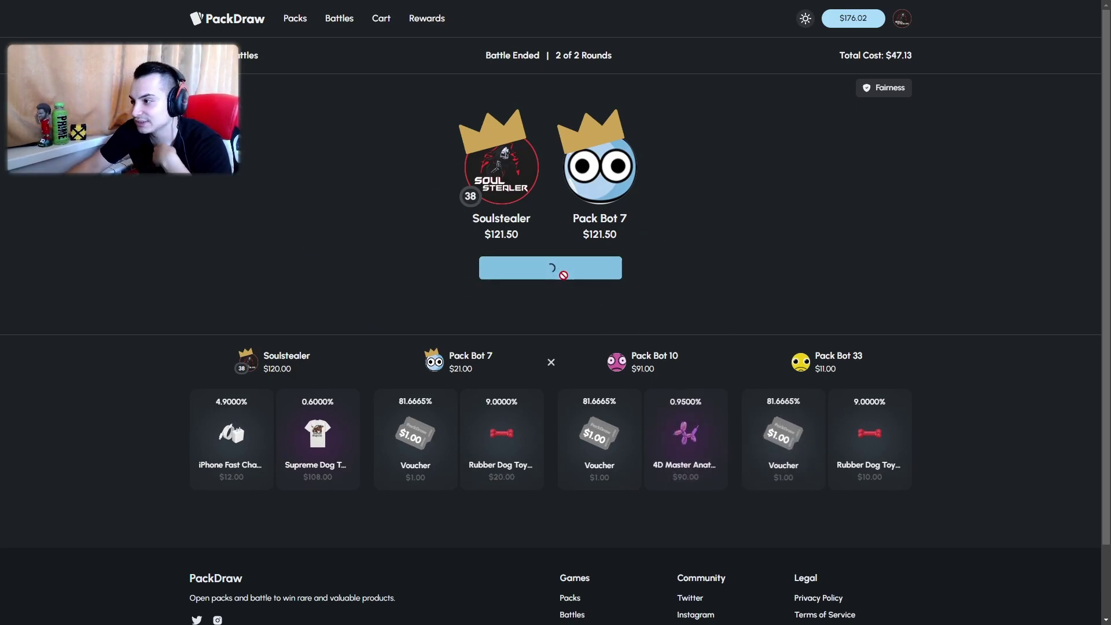
click(643, 361)
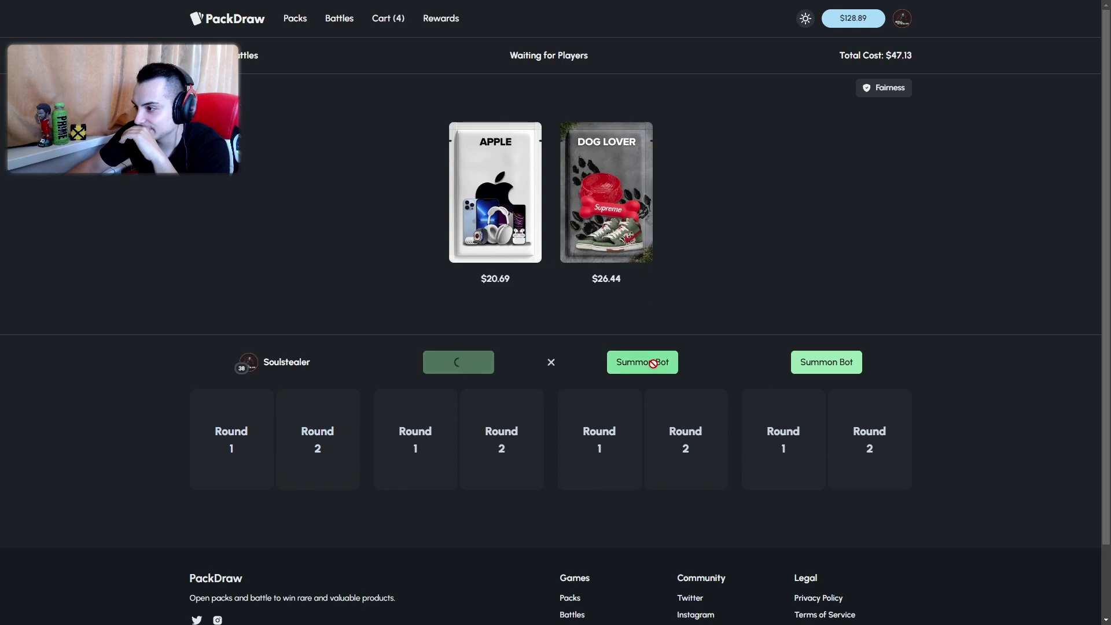
click(827, 362)
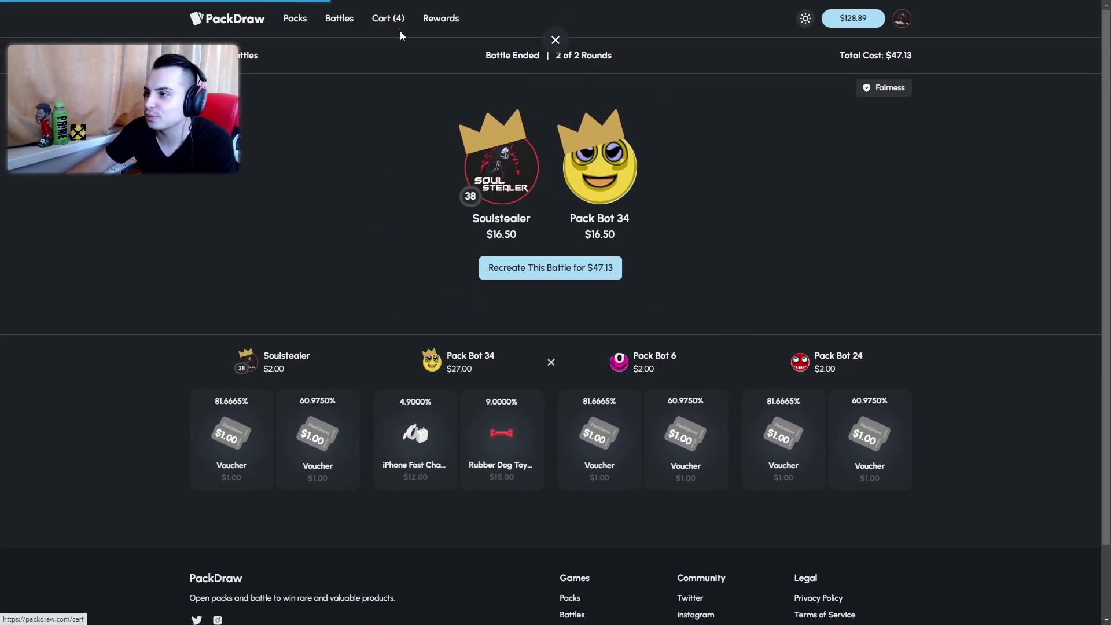
Select six cart items for sale, including the iPhone Fast Charger, leaving the Supreme Dog Tee White.
click(388, 17)
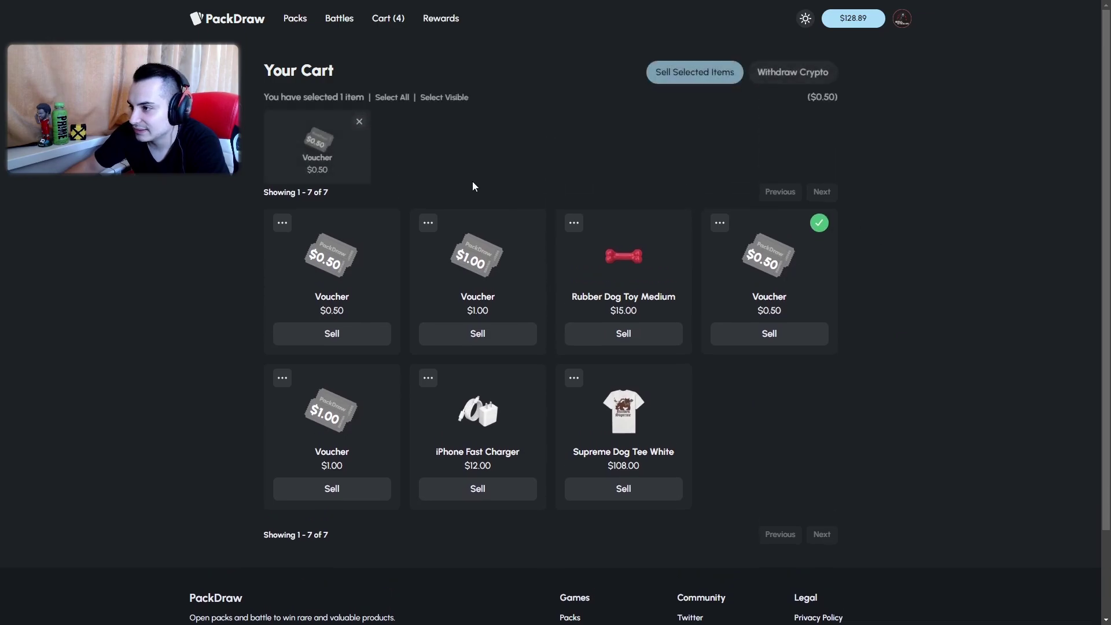
click(381, 221)
click(526, 244)
click(381, 400)
click(527, 400)
click(674, 329)
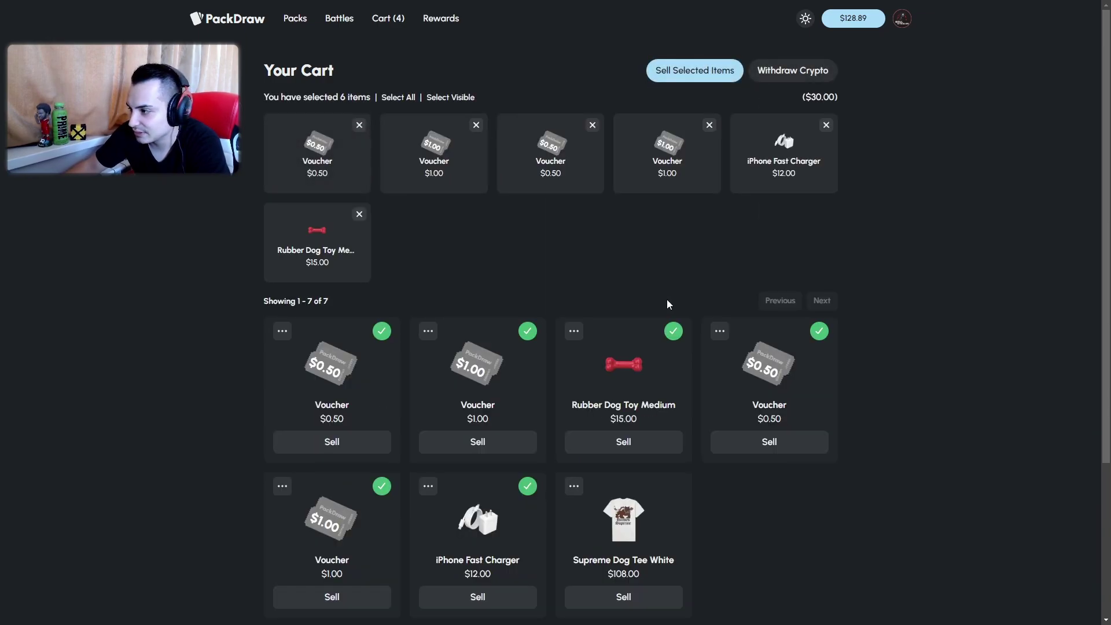
Sell the six selected items for $30 and search the packs for Dog Lover.
click(694, 75)
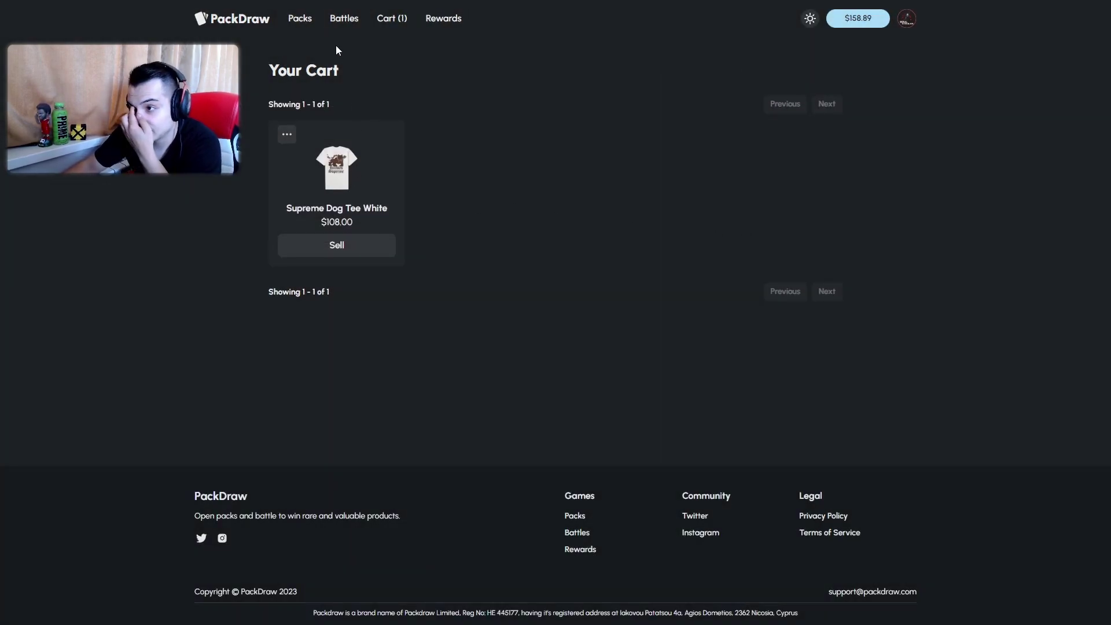
click(294, 18)
click(626, 79)
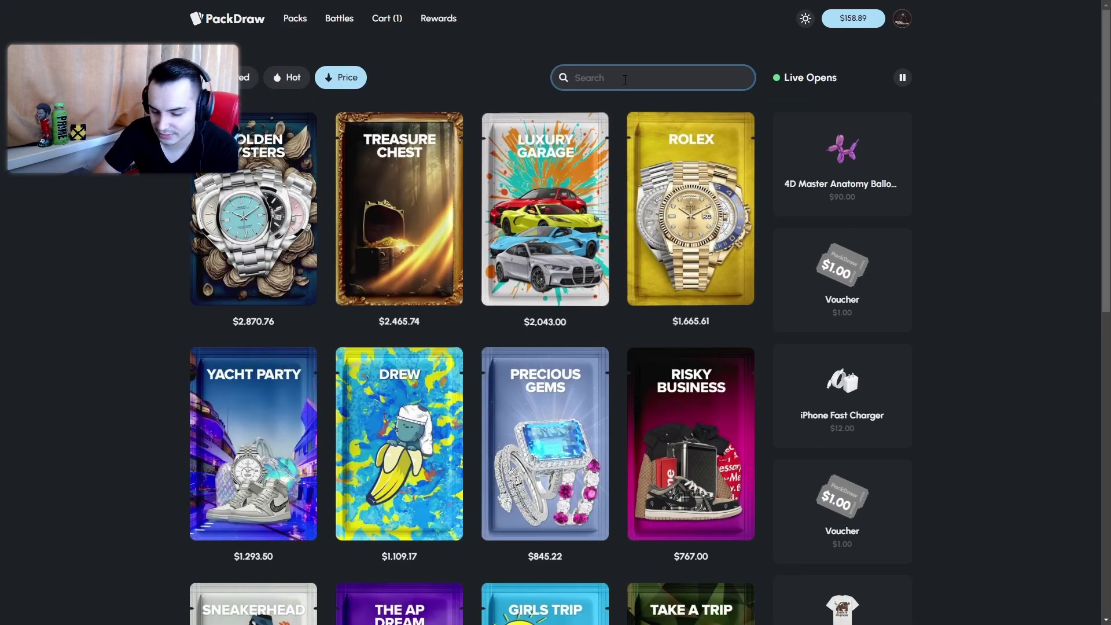
text(dog lover)
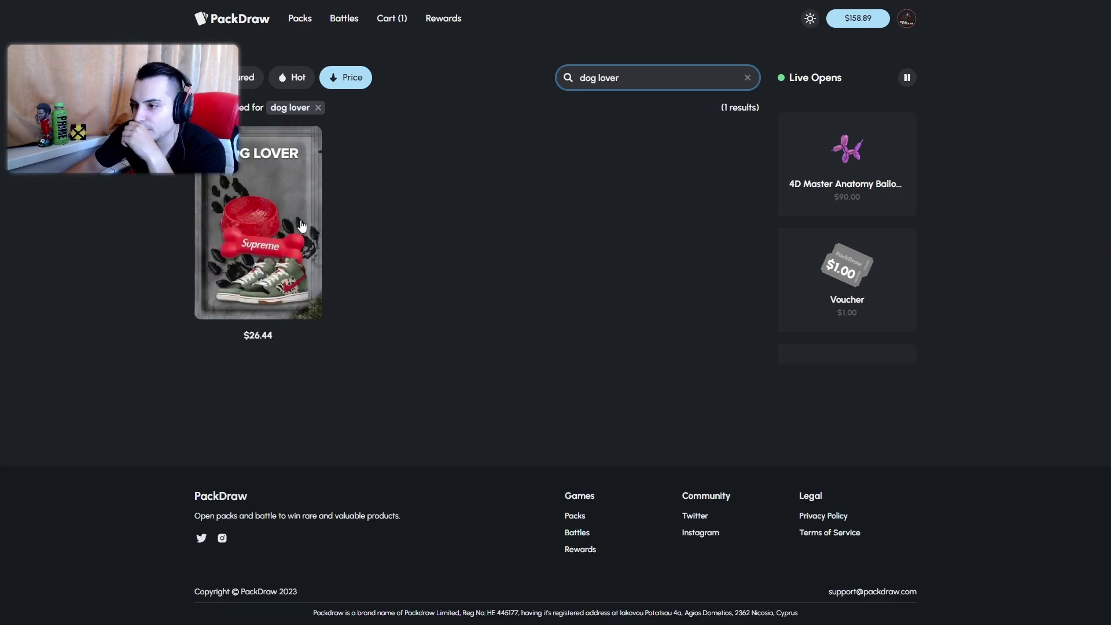
Inspect the Dog Lover pack's Dog Save The Queen item, then open the pack for $26.44.
click(295, 226)
scroll(560, 320, down, 5)
scroll(654, 401, down, 5)
scroll(653, 402, down, 5)
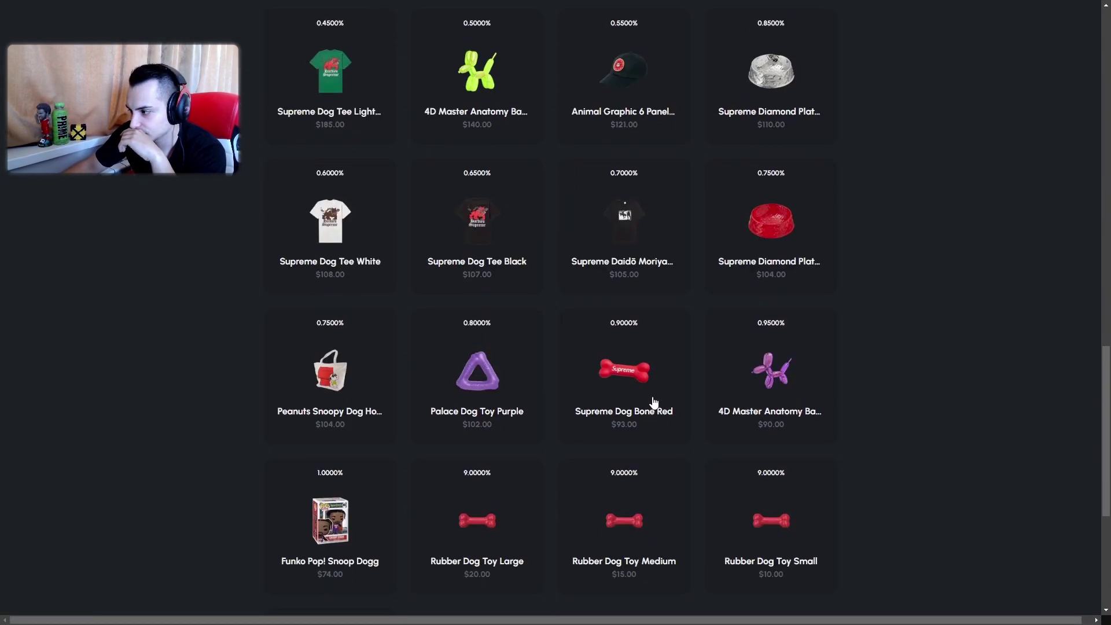
scroll(643, 395, down, 4)
scroll(559, 423, up, 2)
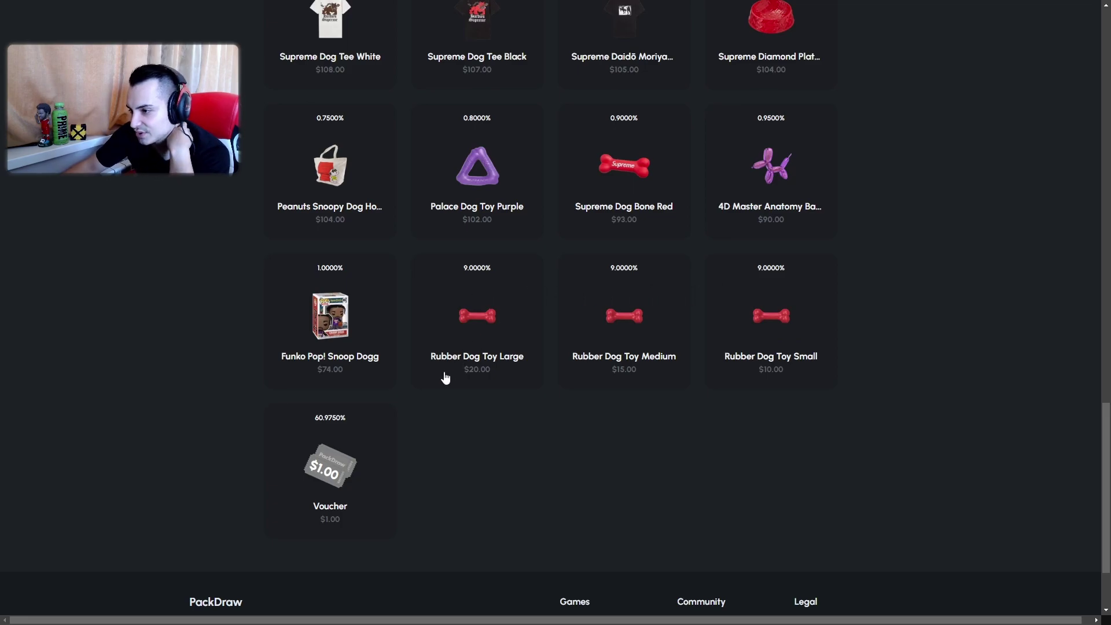
scroll(445, 378, up, 3)
scroll(382, 390, up, 3)
scroll(365, 400, up, 3)
scroll(477, 367, up, 3)
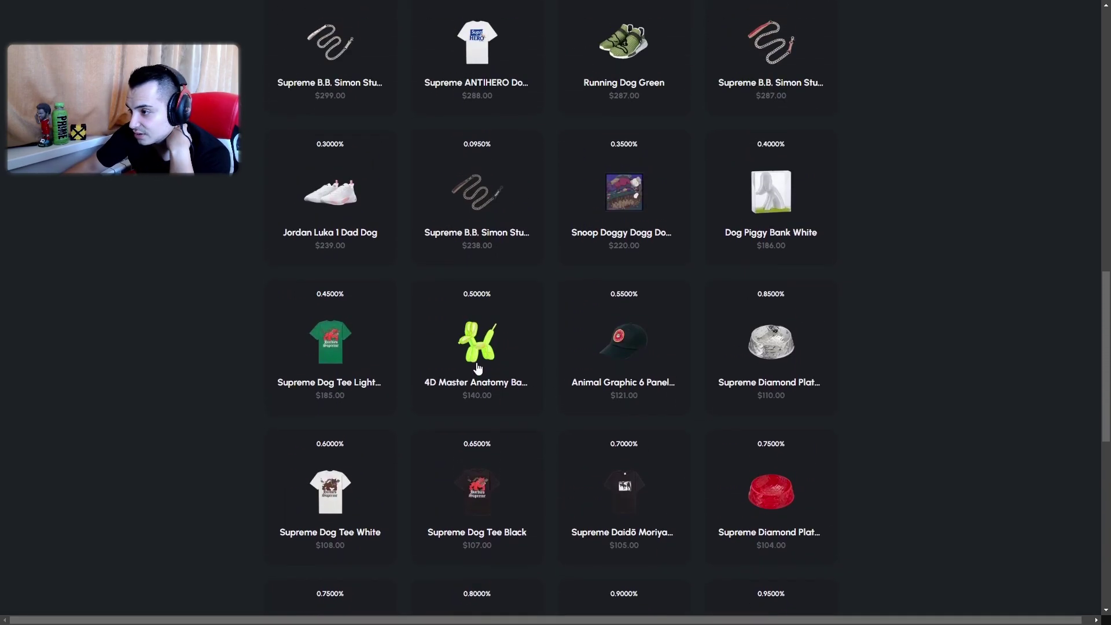
scroll(478, 368, up, 3)
scroll(513, 374, up, 3)
scroll(513, 374, up, 3)
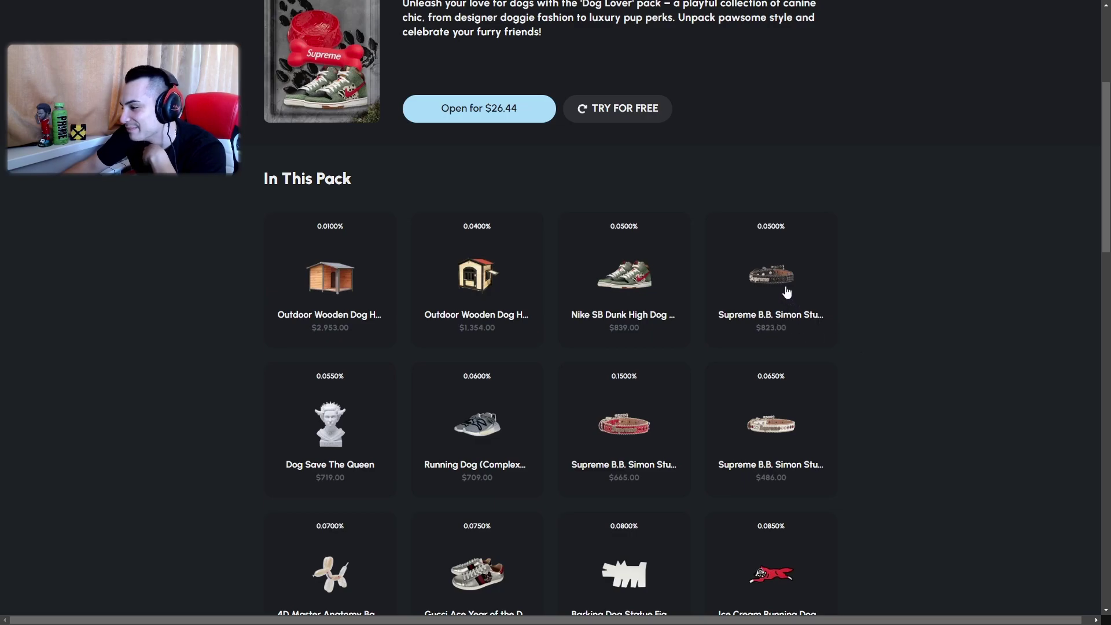
scroll(424, 567, down, 1)
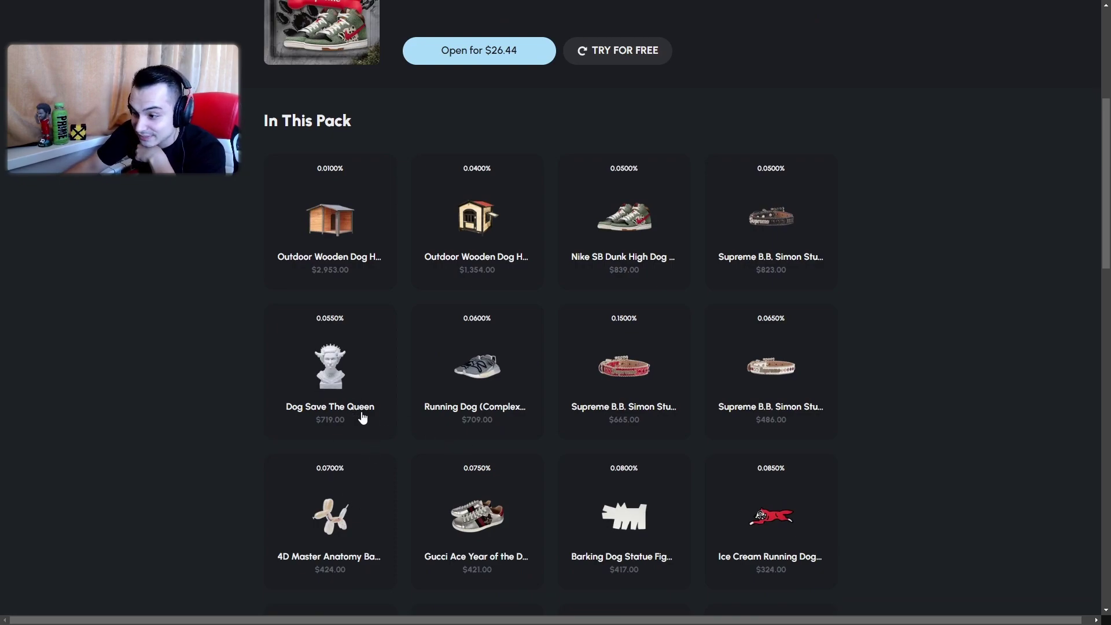
click(329, 376)
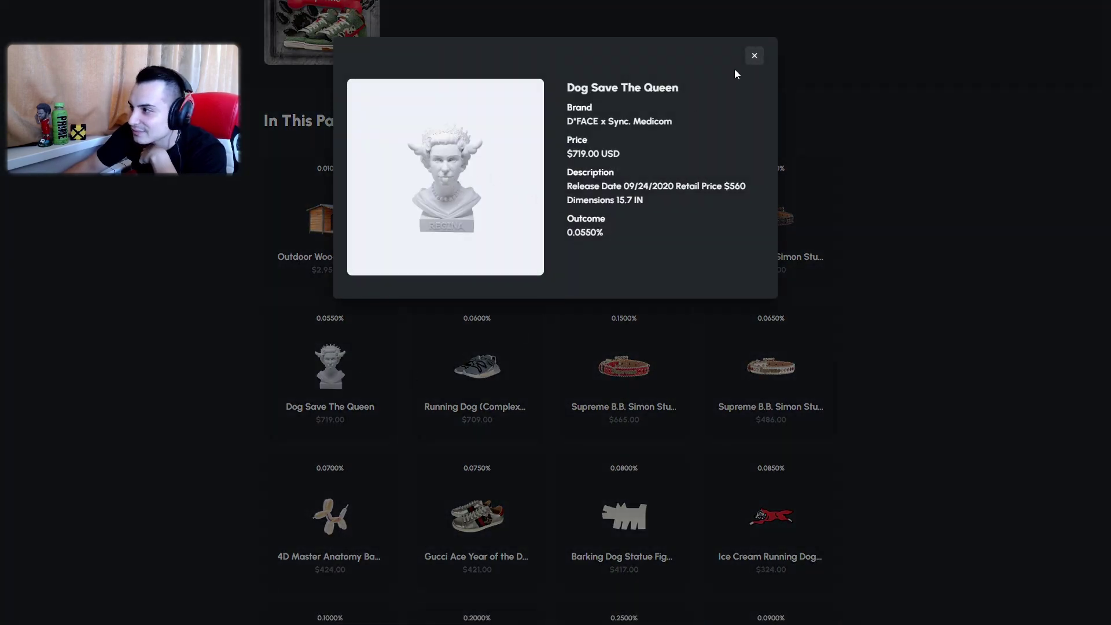
click(757, 57)
scroll(411, 382, up, 5)
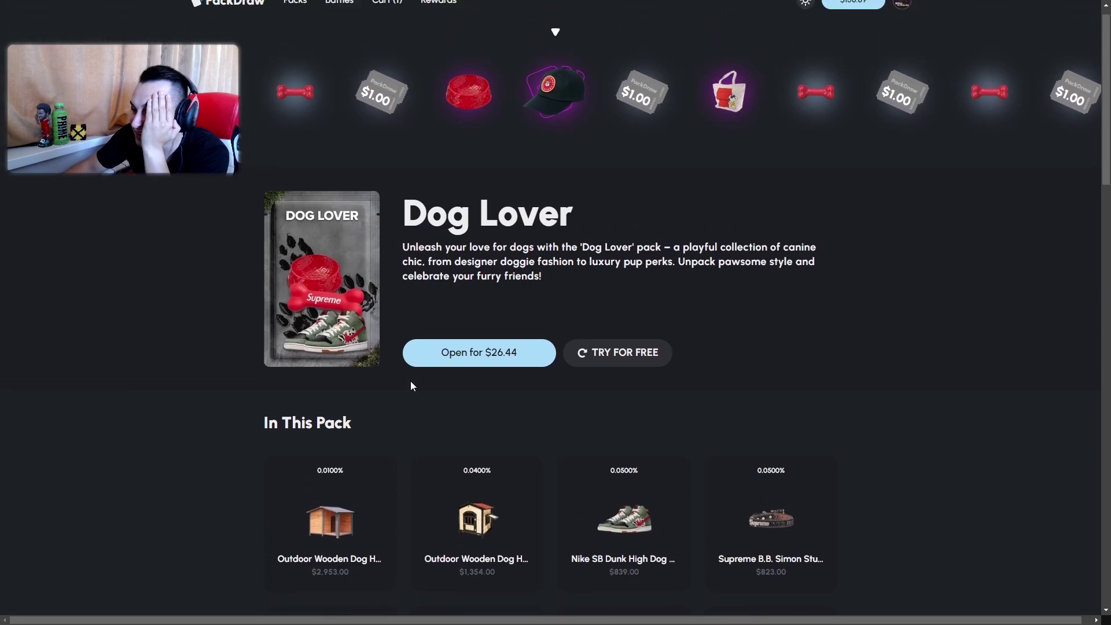
scroll(411, 381, up, 2)
click(532, 375)
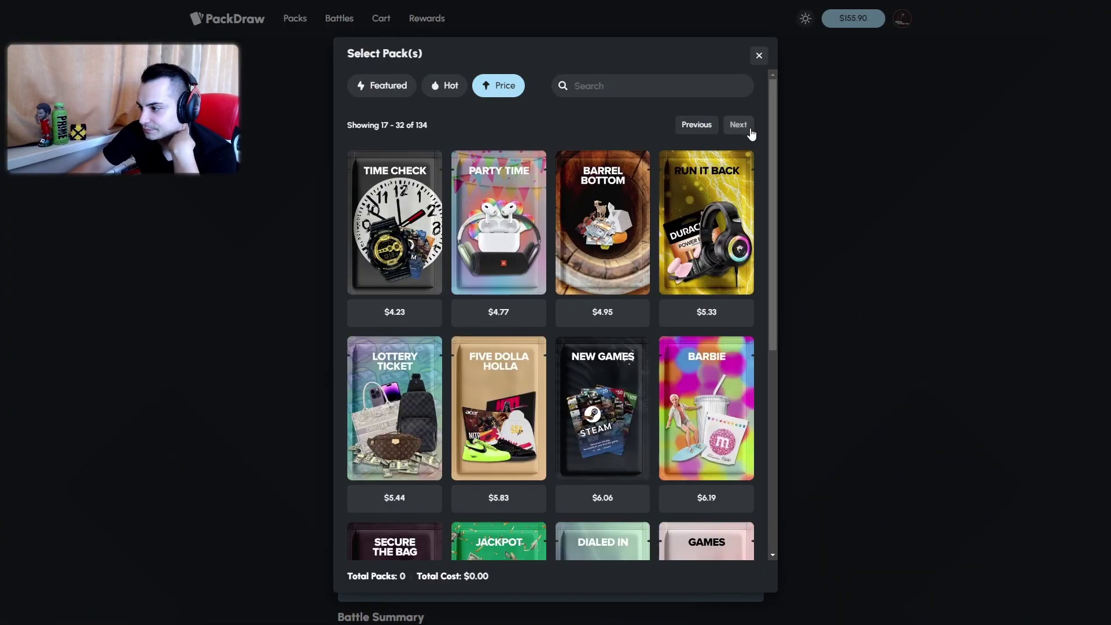
Add the Apple, Dog Lover, F1 Gamer, Retro Jordan and i2023 packs, and enable Upside Down.
click(745, 127)
scroll(637, 332, down, 3)
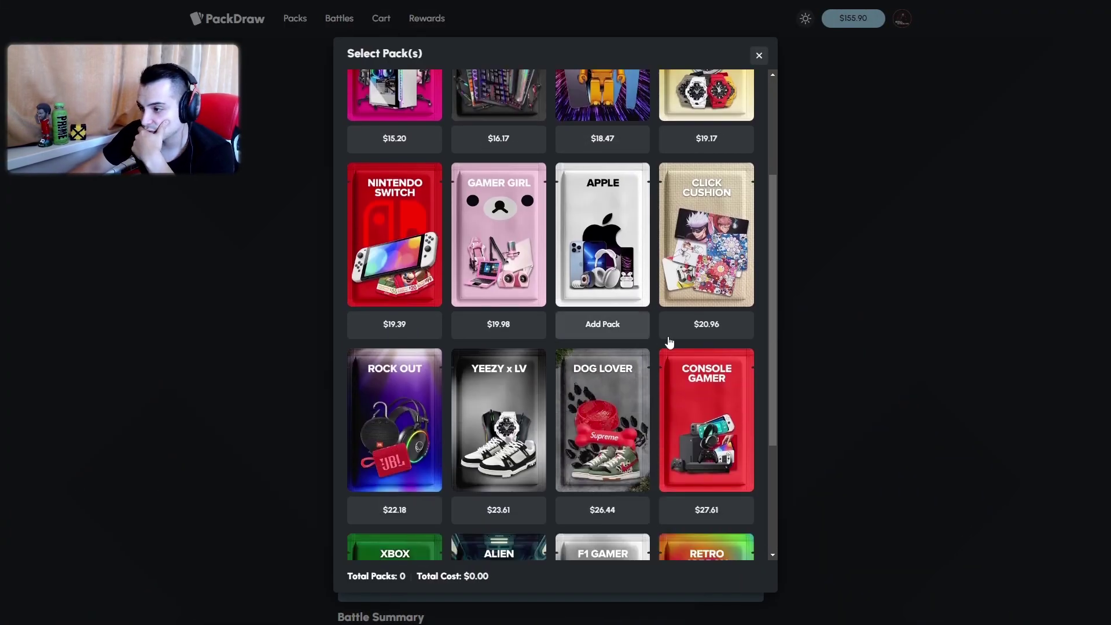
scroll(704, 340, down, 1)
click(603, 209)
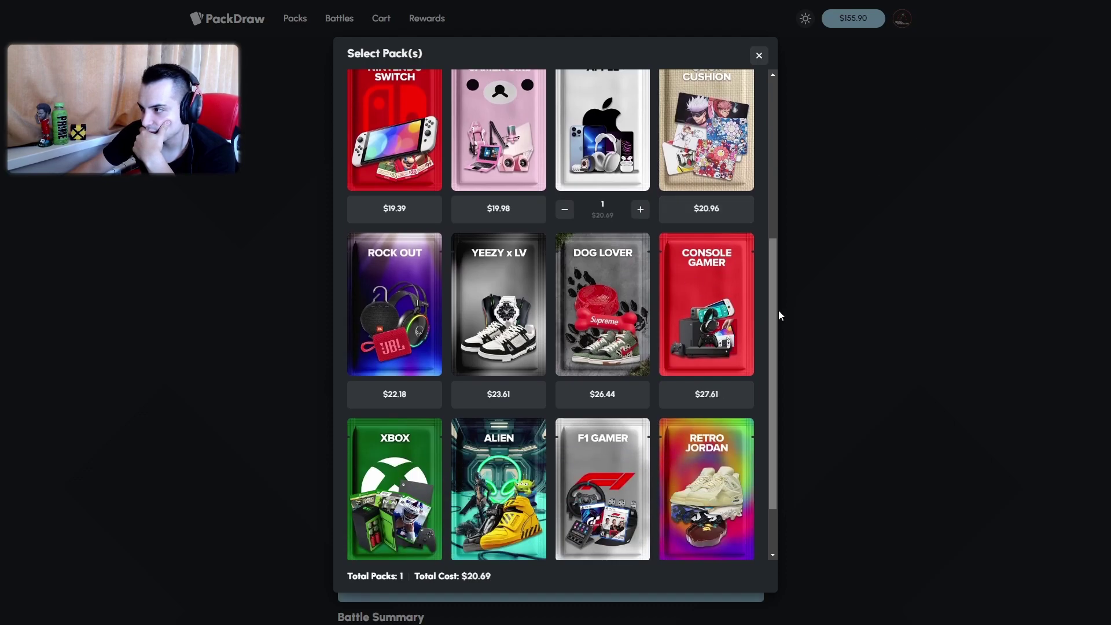
scroll(756, 345, down, 1)
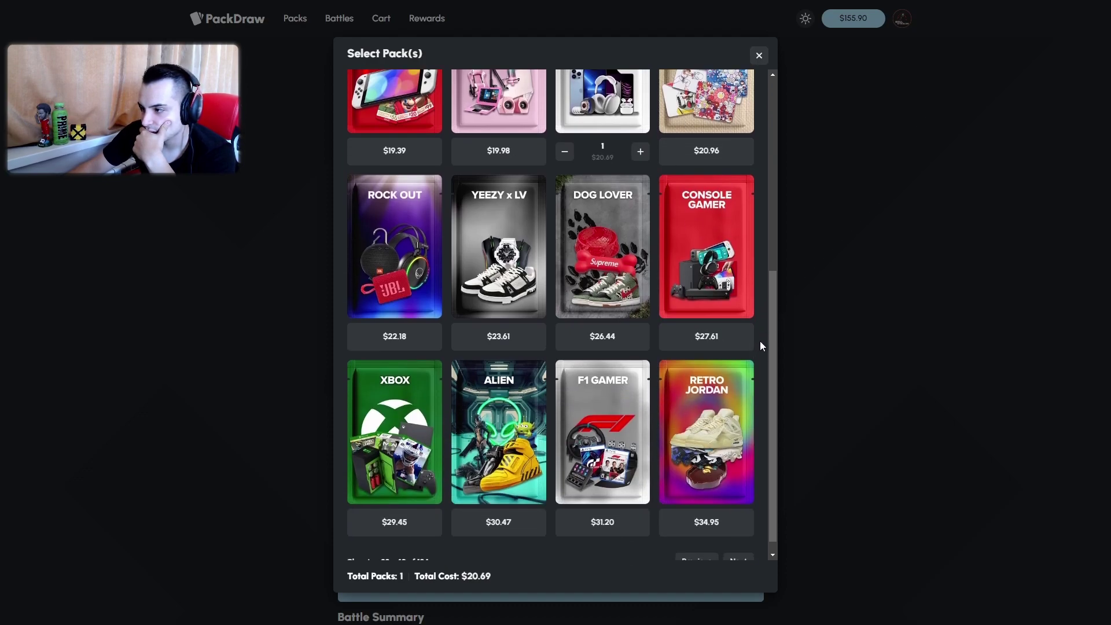
click(599, 233)
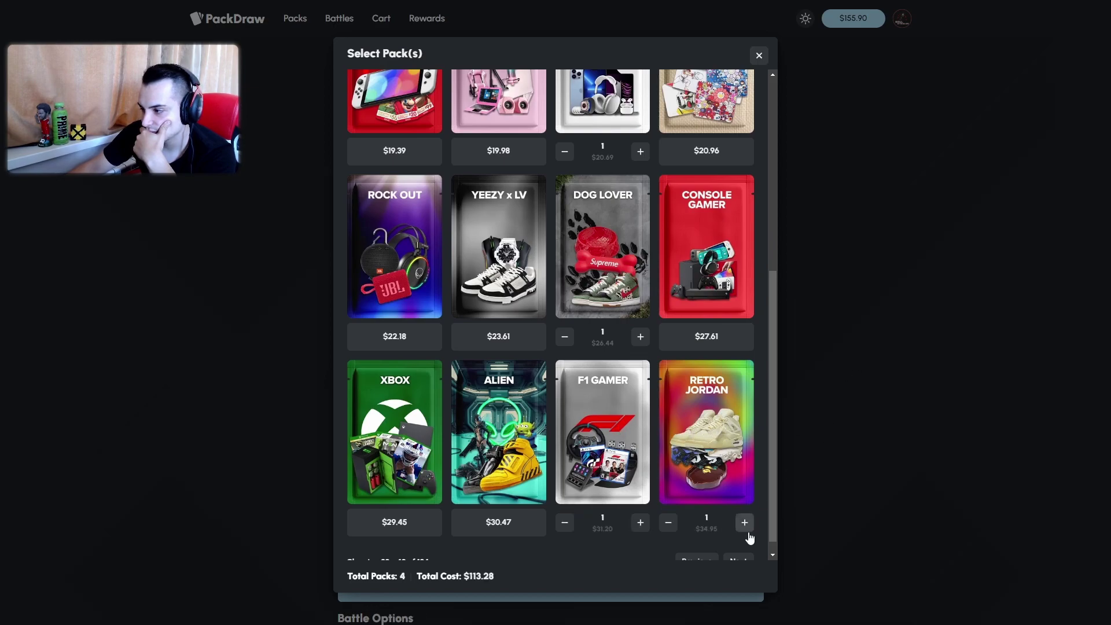
click(739, 557)
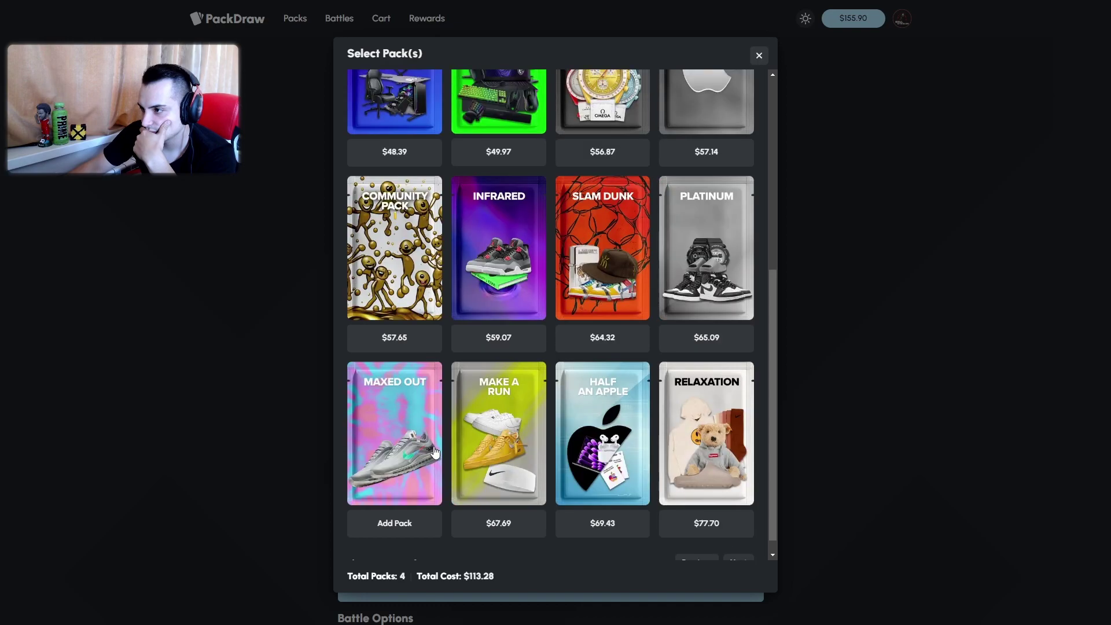
scroll(434, 452, up, 8)
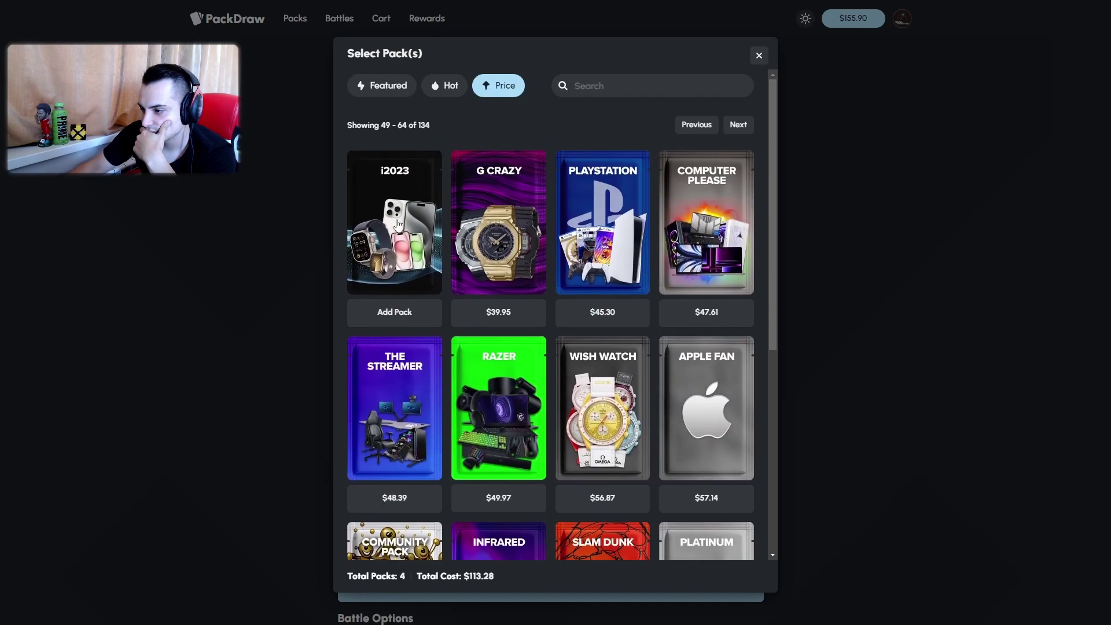
click(871, 293)
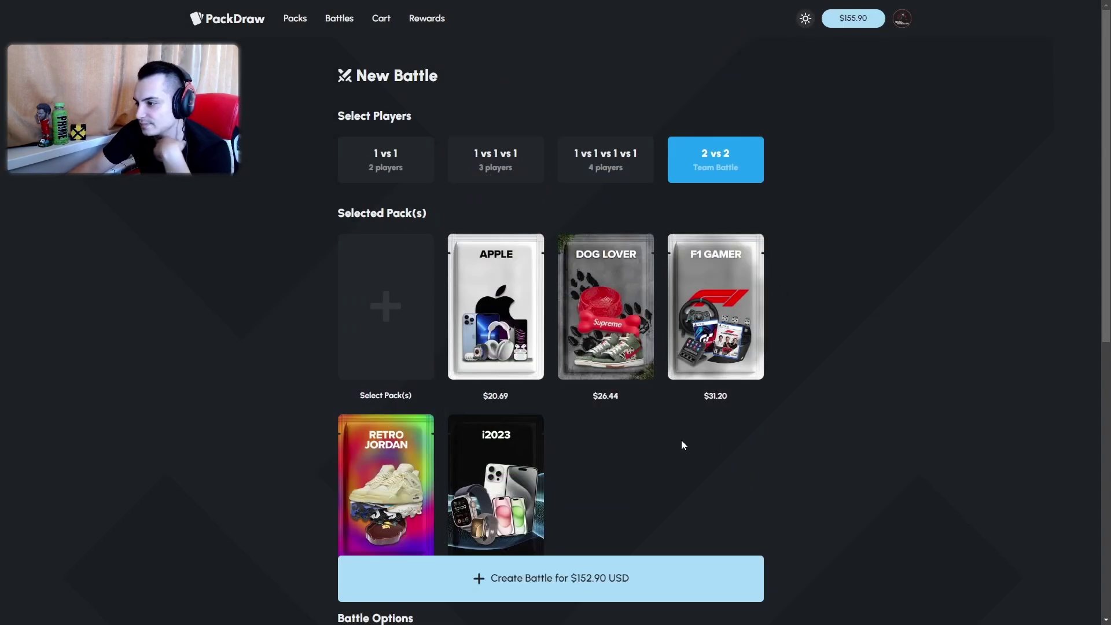
scroll(682, 441, down, 1)
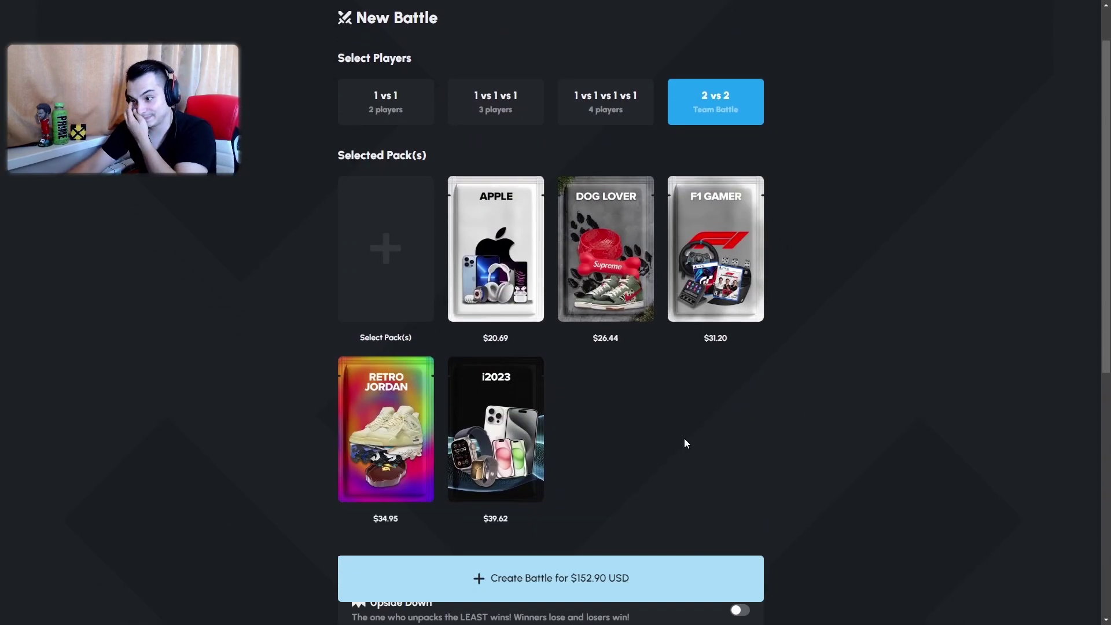
scroll(698, 452, down, 3)
click(740, 379)
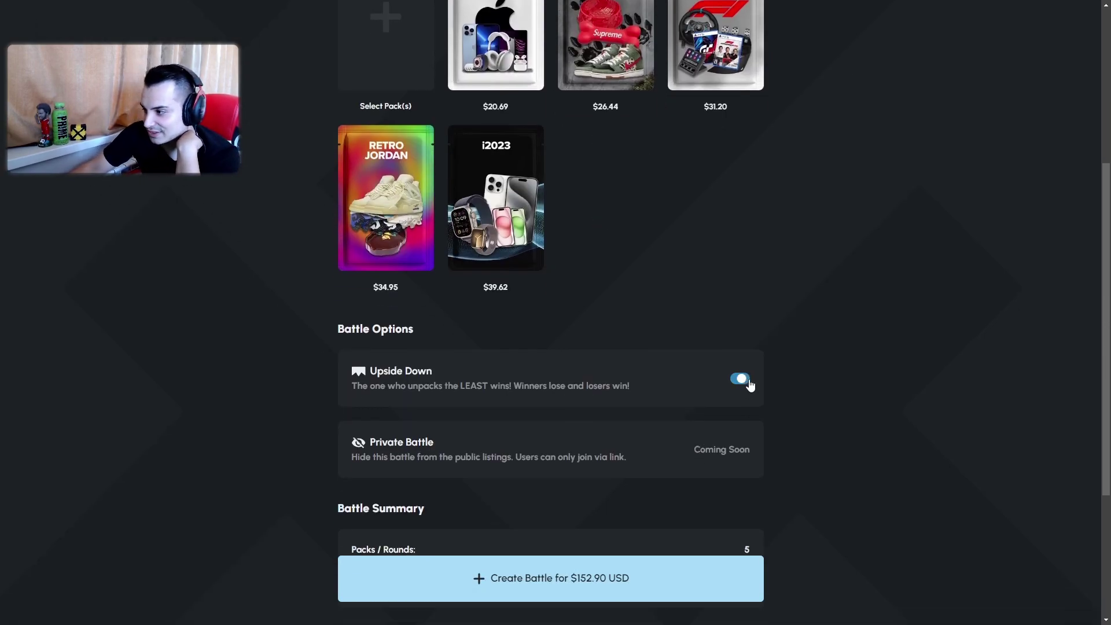
scroll(820, 445, up, 3)
scroll(577, 412, down, 1)
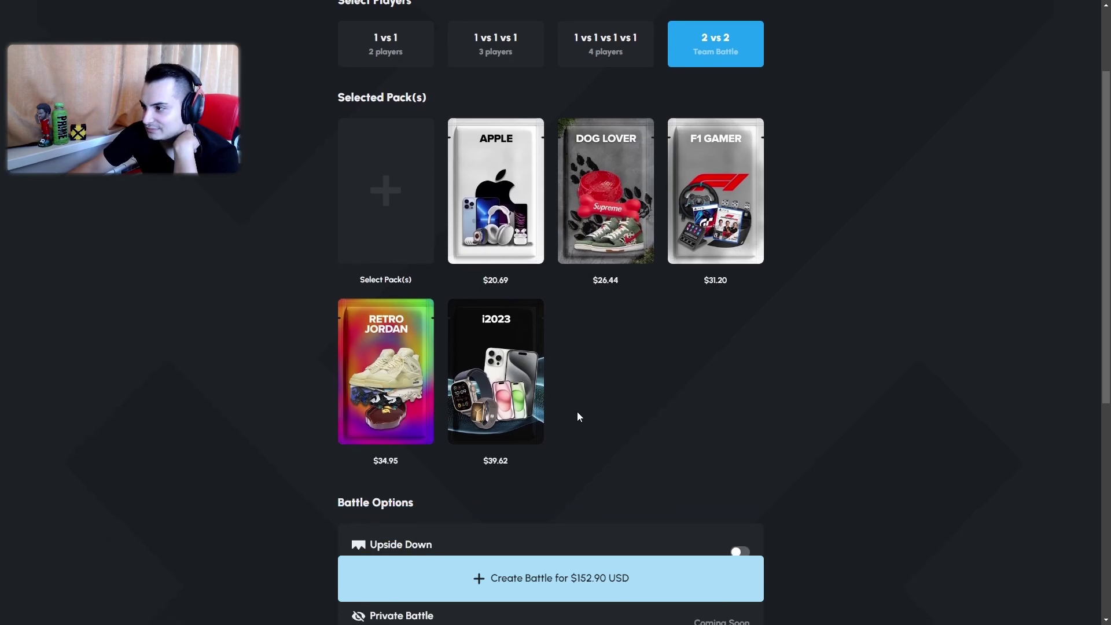
Create the $152.90 battle and let Pack Bots 9, 33 and 2 fill the open slots.
click(589, 555)
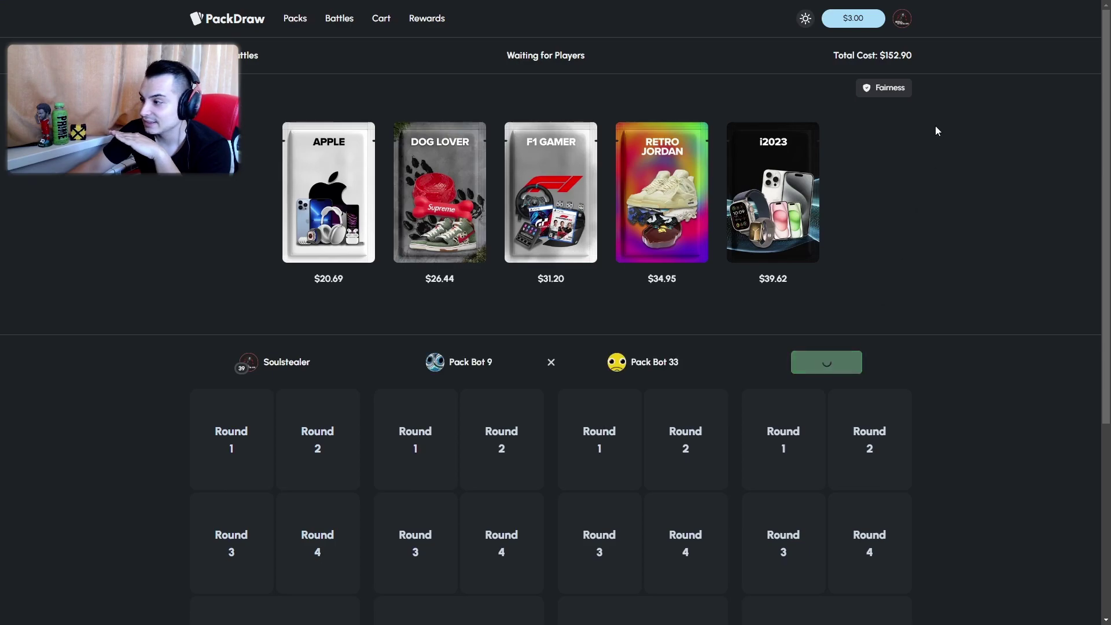
click(781, 329)
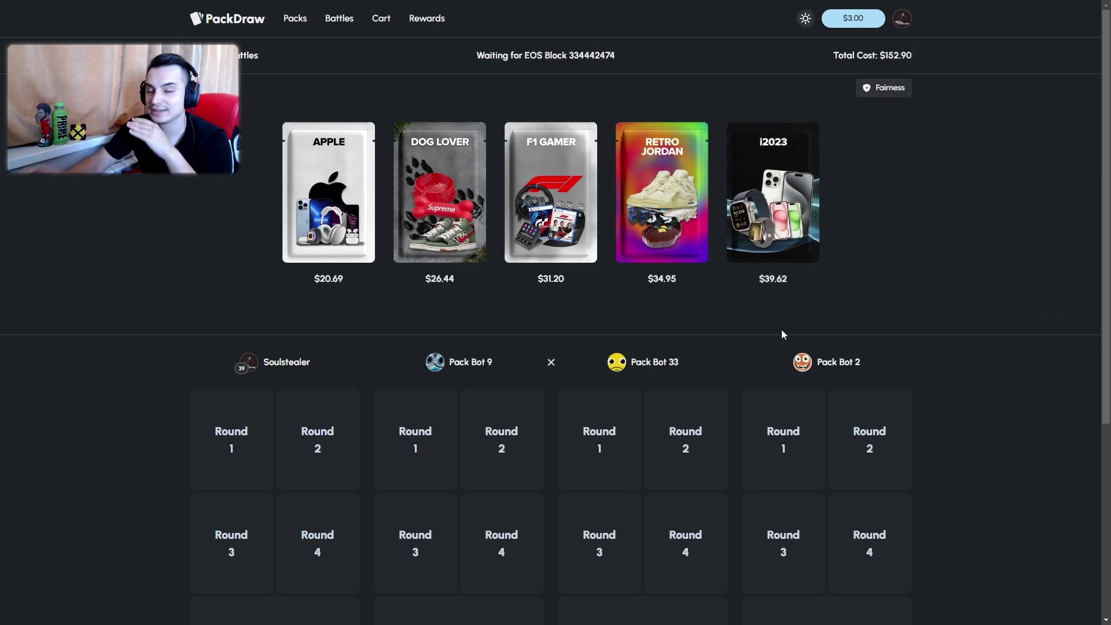